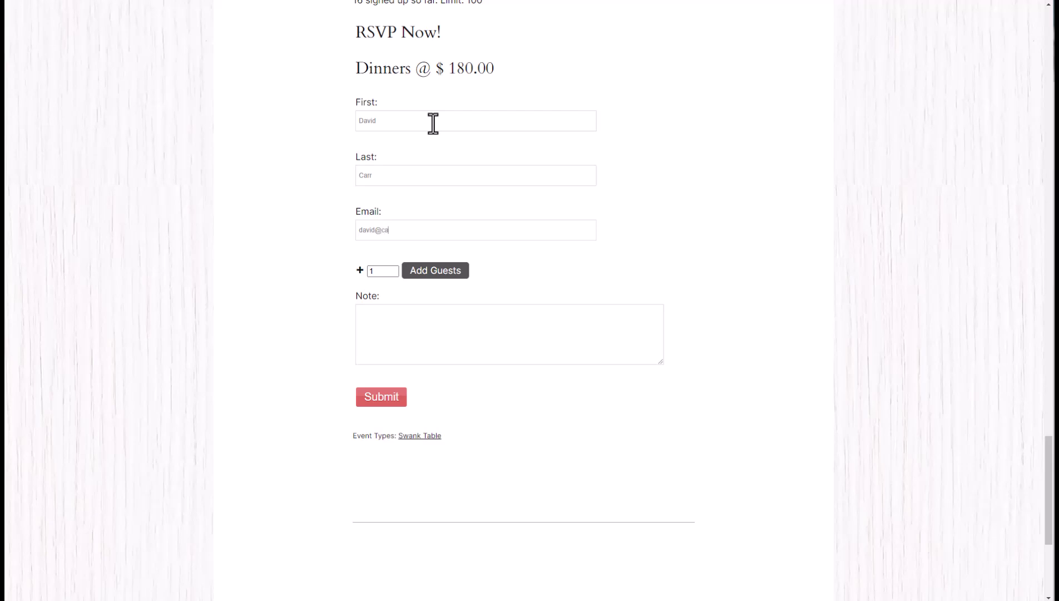
Finish the registrant's email address and add one guest with their first name filled in.
click(419, 273)
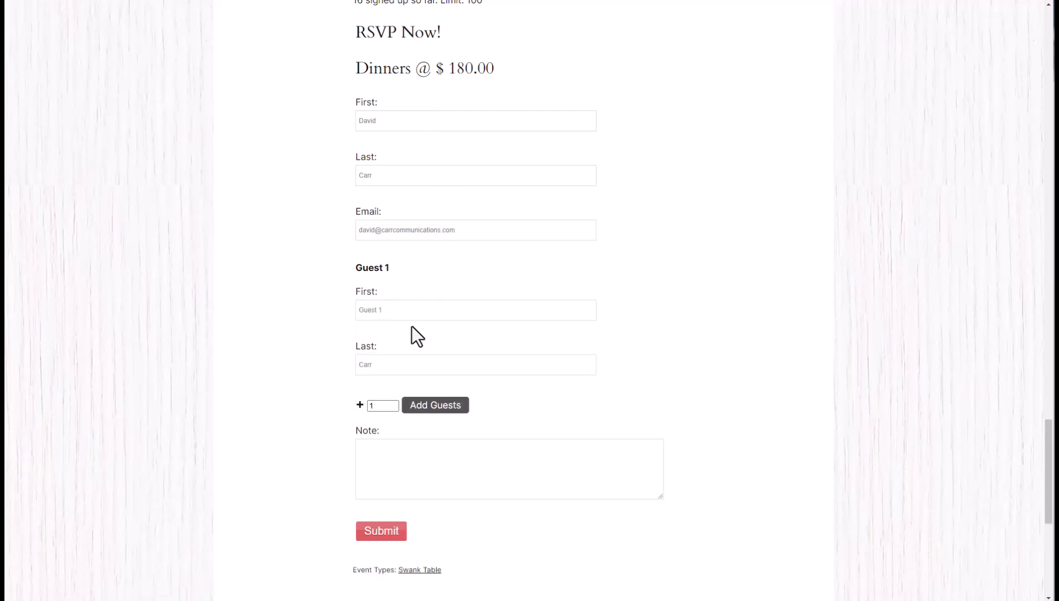
drag(414, 312, 310, 309)
text(BethaAnne)
Submit the RSVP for 2 dinners totalling $360.00 and proceed to card payment.
click(390, 534)
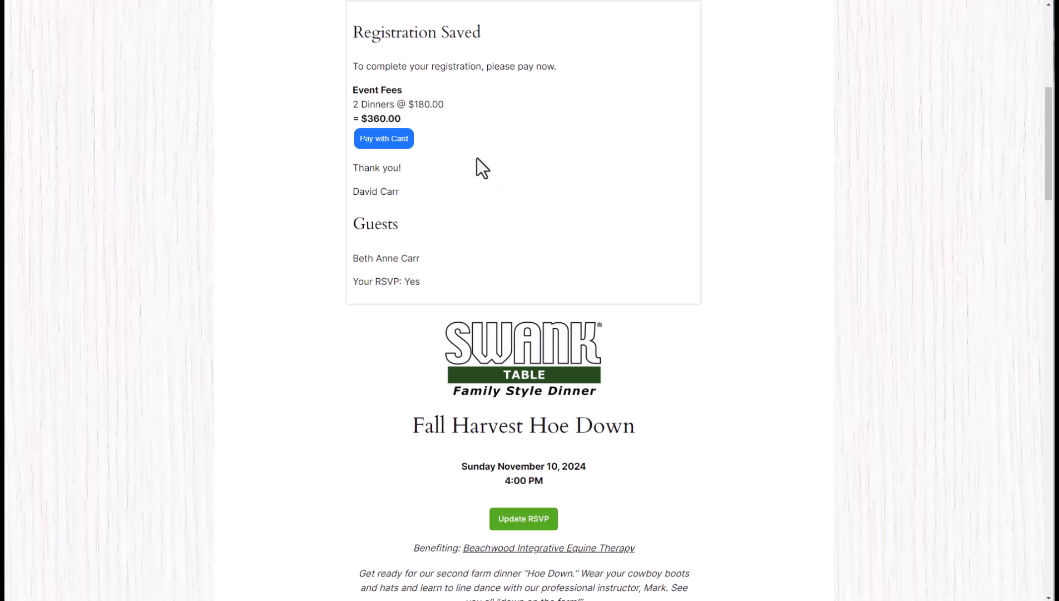
click(389, 142)
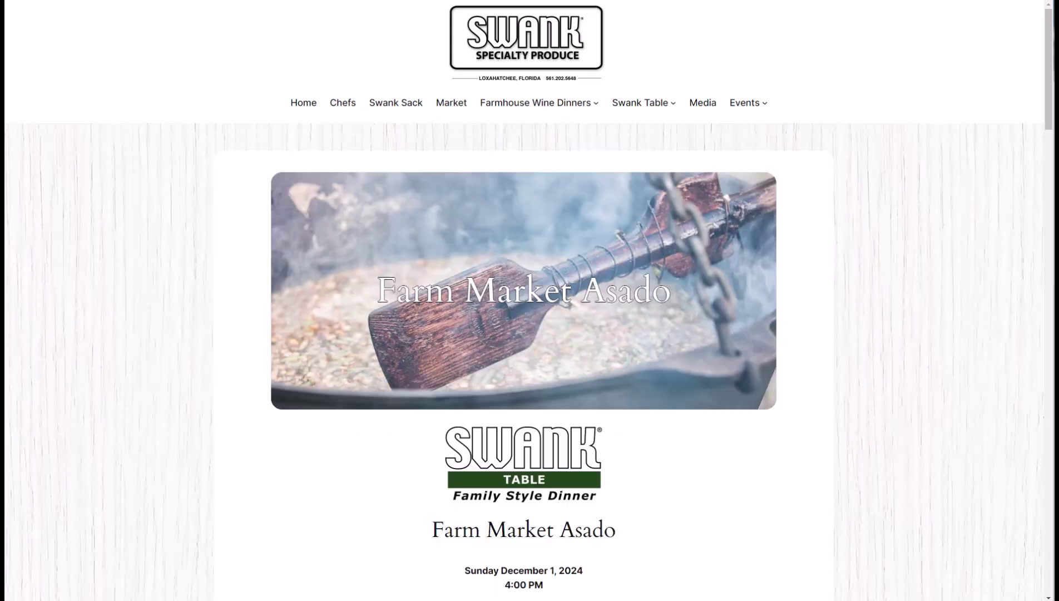
Scroll the Farm Market Asado description and jump to its RSVP Now form.
scroll(159, 391, down, 2)
scroll(158, 391, down, 4)
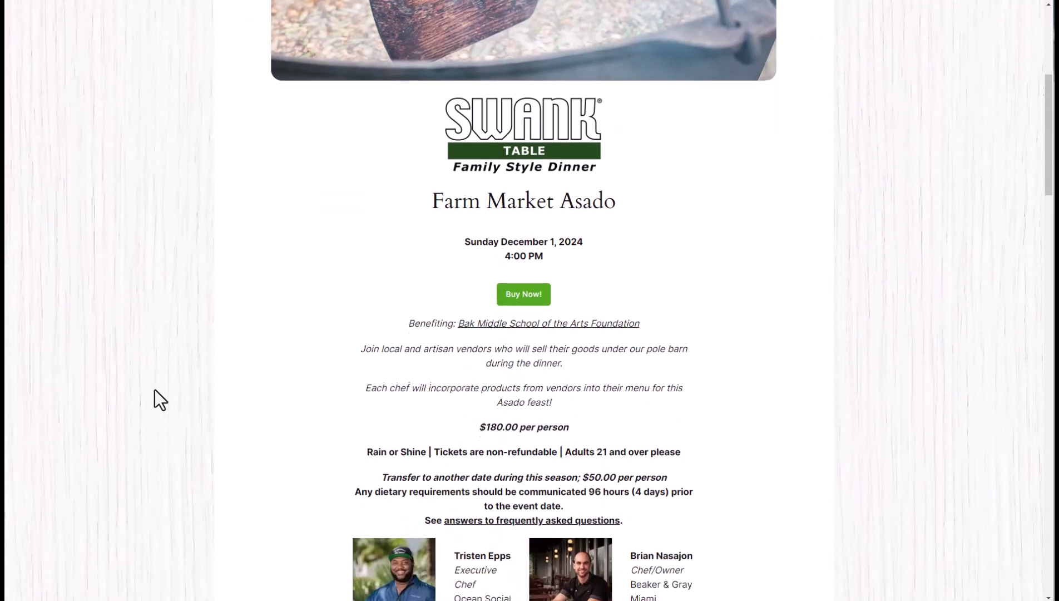
click(524, 293)
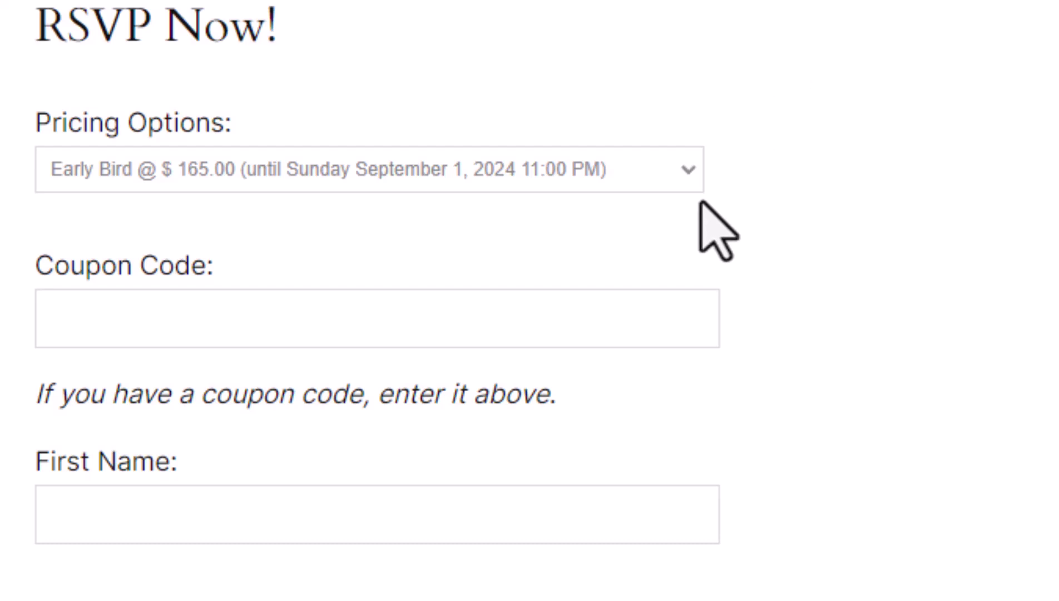
Keep Early Bird pricing and enter the coupon code halfoff.
click(684, 171)
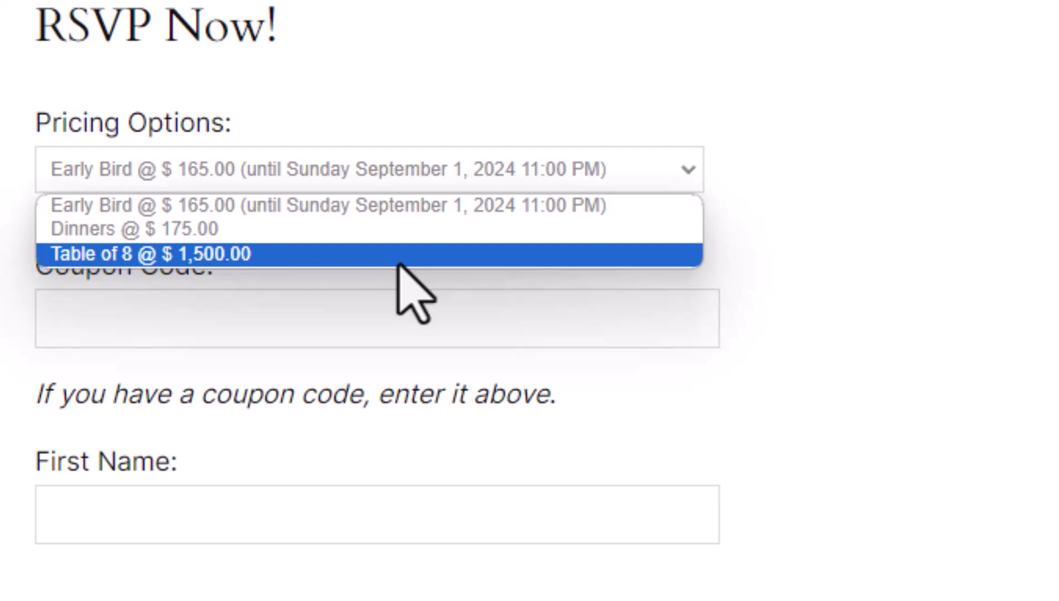
click(364, 205)
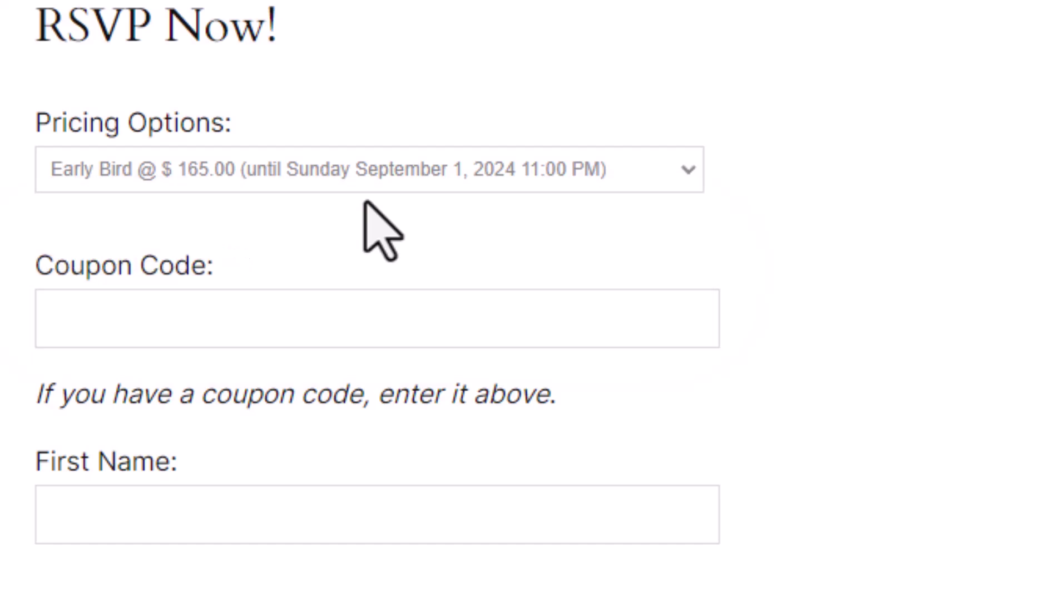
click(246, 321)
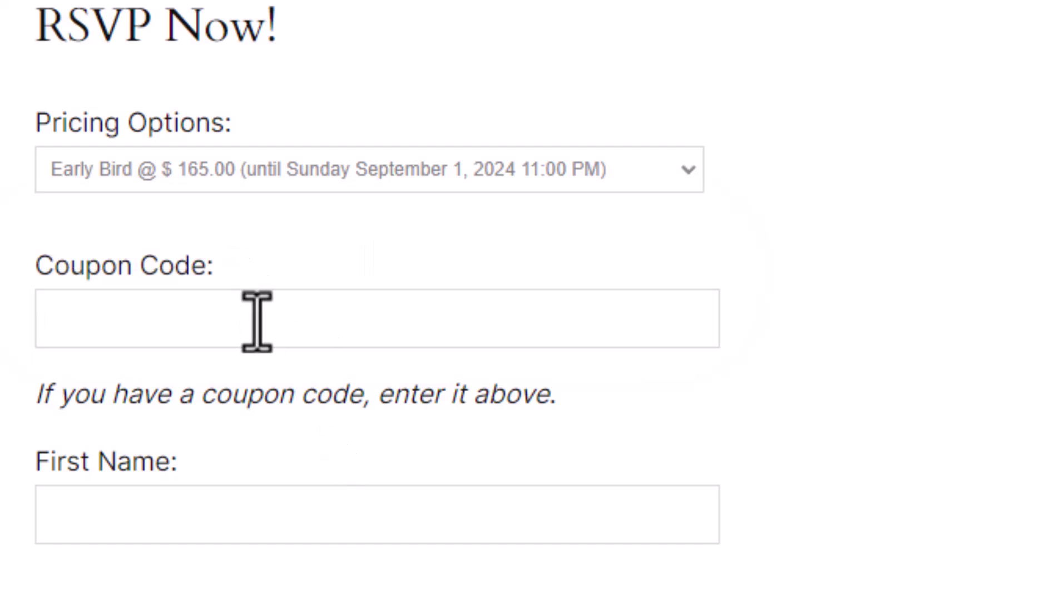
text(halfoff)
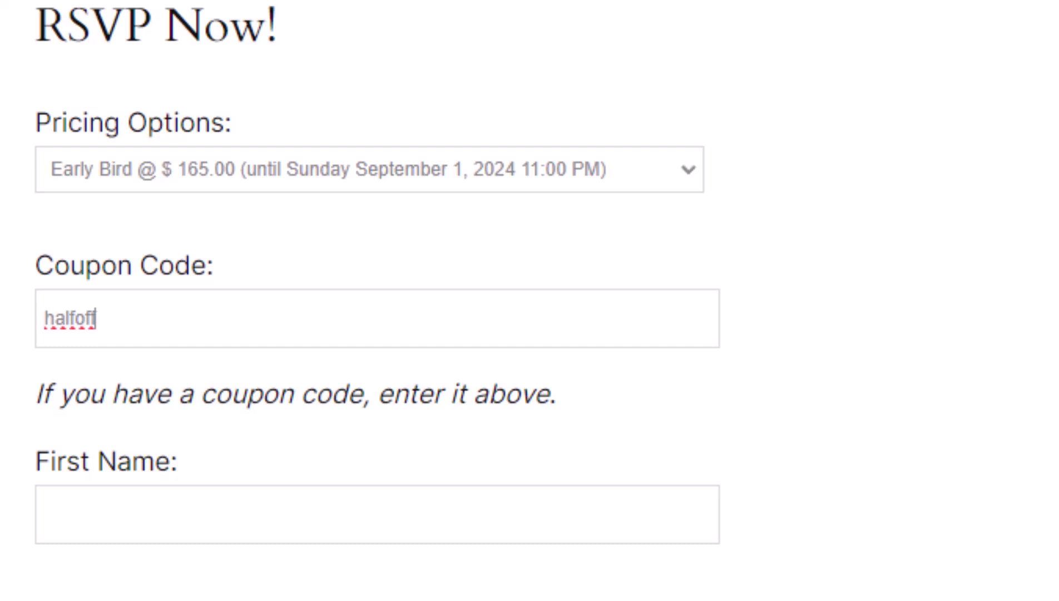
key(BackSpace)
key(BackSpace)
key(BackSpace)
key(BackSpace)
key(BackSpace)
text(lfoff)
Fill in the registrant's first name, last name and email address.
click(348, 532)
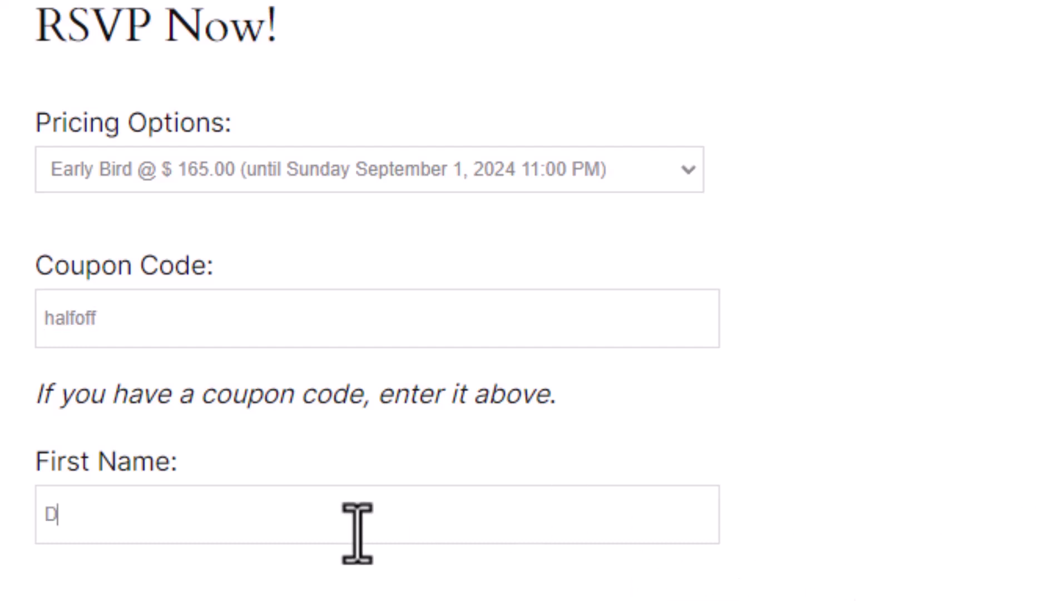
key(Tab)
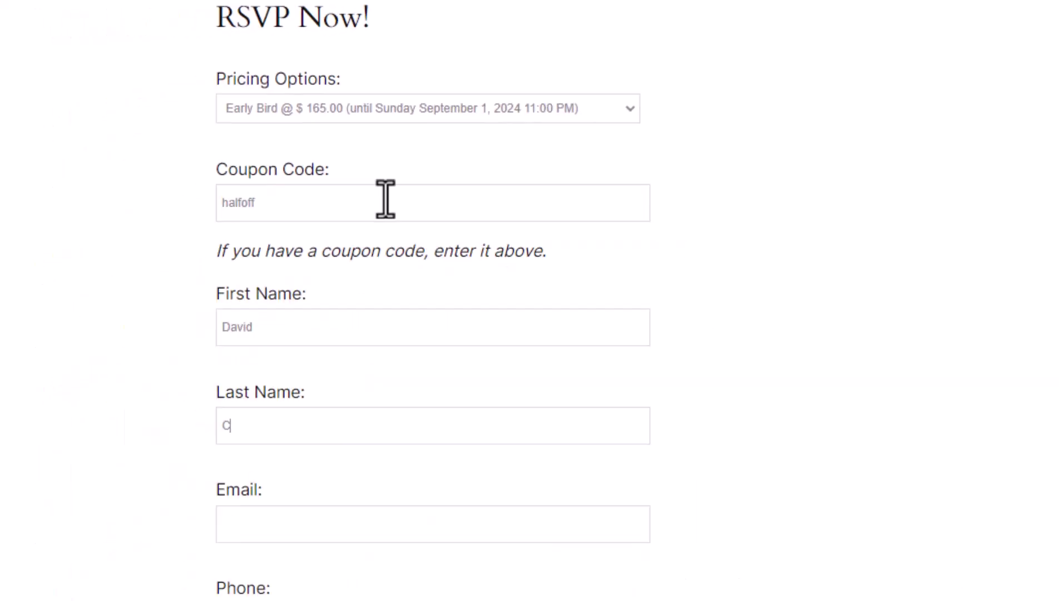
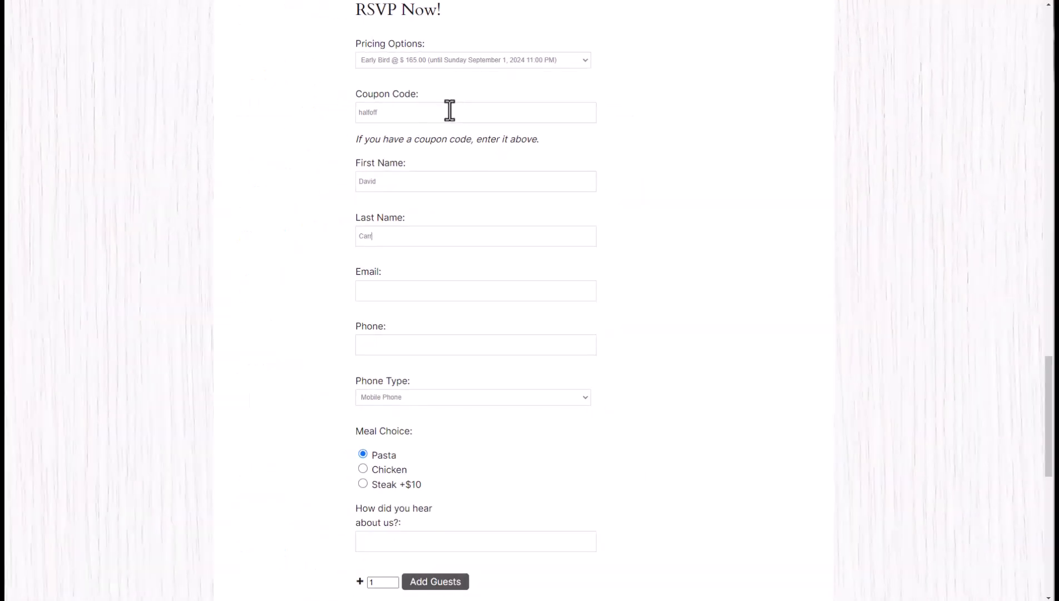
key(Tab)
text(testy@rsvpmaker.com)
key(Tab)
Enter the registrant's phone number and answer 'Google search' for how they heard.
scroll(675, 397, down, 3)
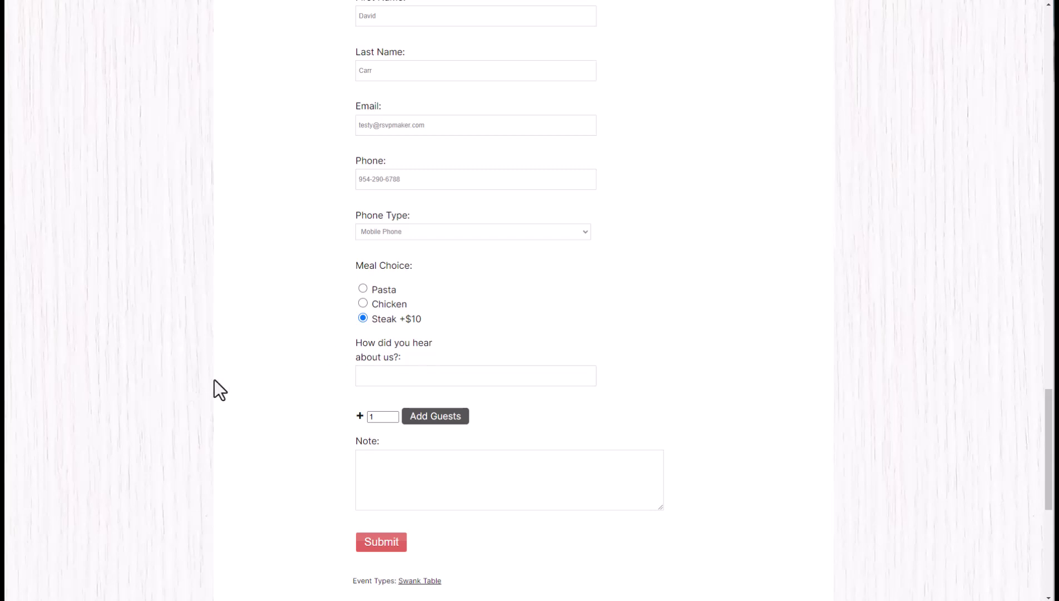
click(510, 382)
text(Google search)
Add two guests, choose Steak +$10 for Guest 2, and submit the RSVP.
click(433, 419)
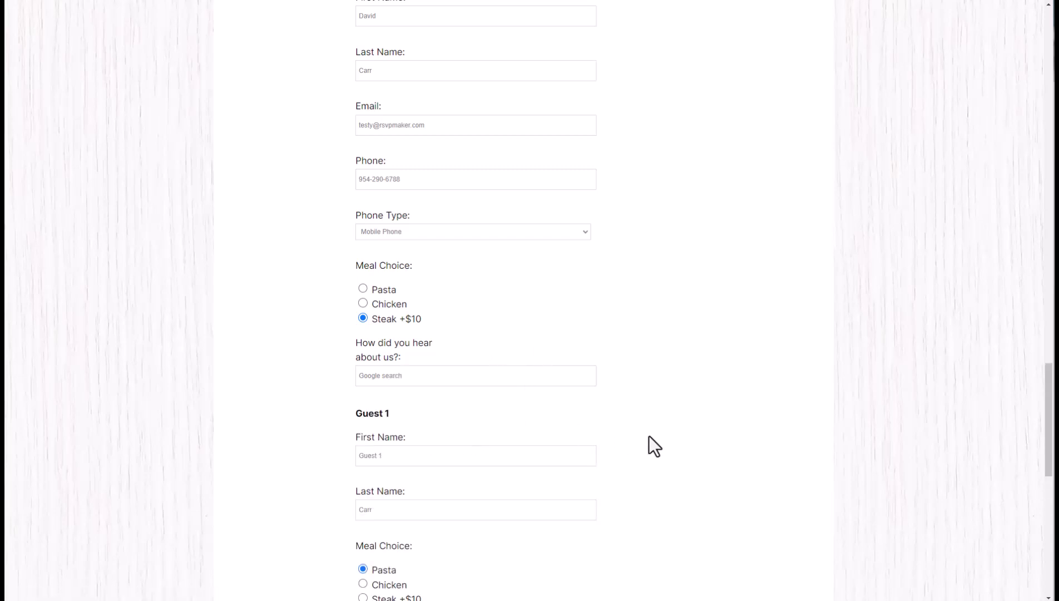
scroll(649, 435, down, 5)
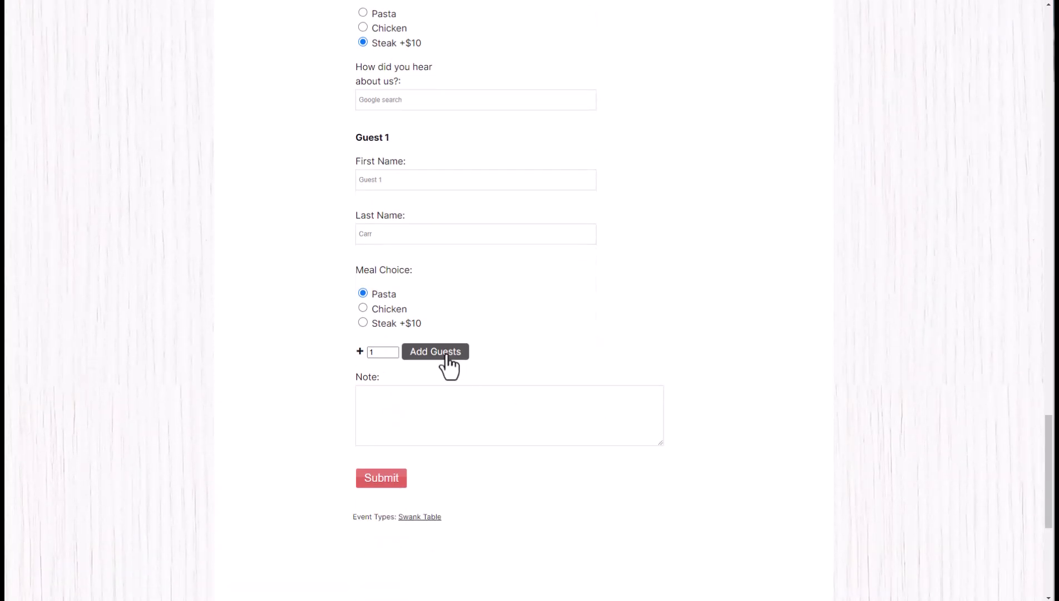
click(442, 354)
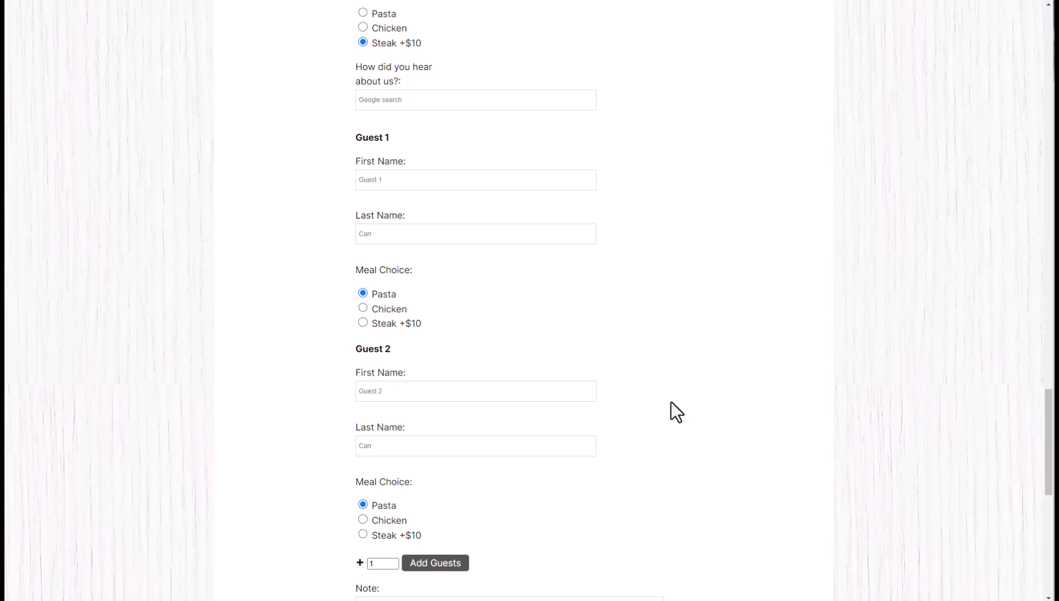
scroll(736, 389, down, 5)
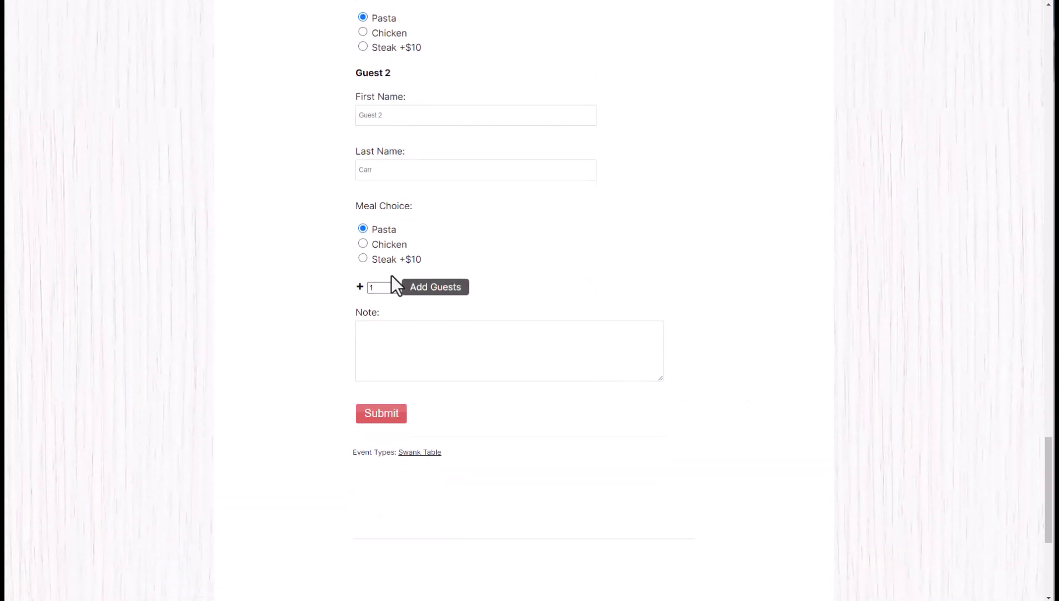
click(362, 259)
click(382, 415)
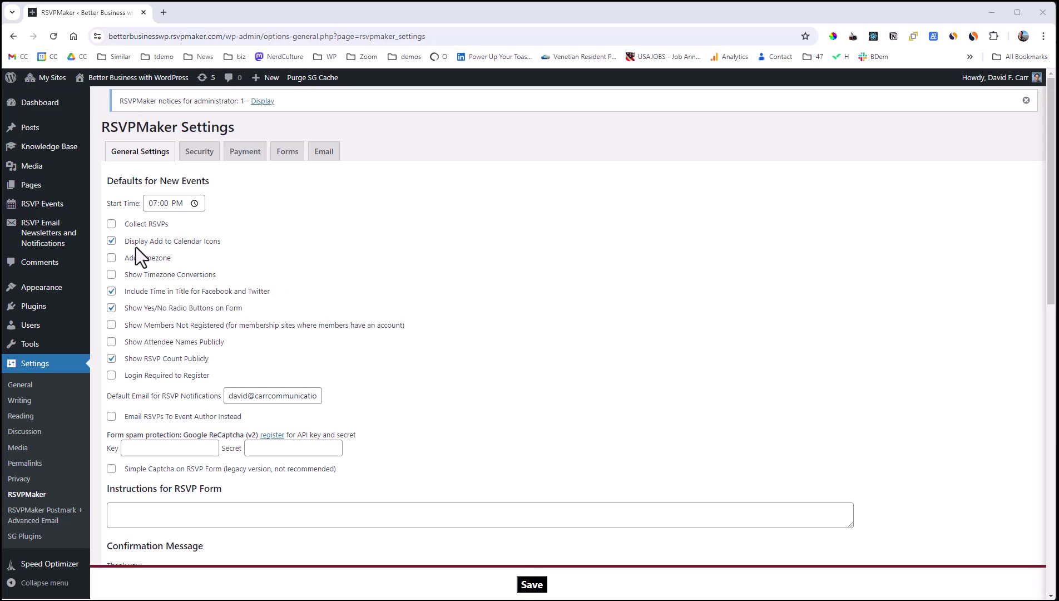
Enable Collect RSVPs by default for new events, then view the Payment and Forms settings.
click(111, 223)
click(242, 155)
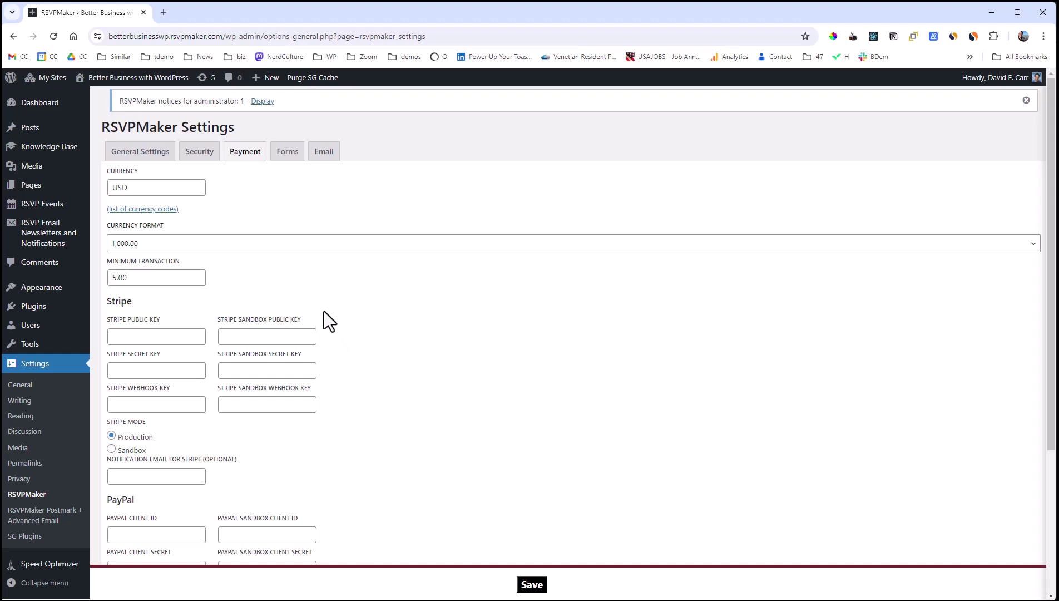
click(290, 156)
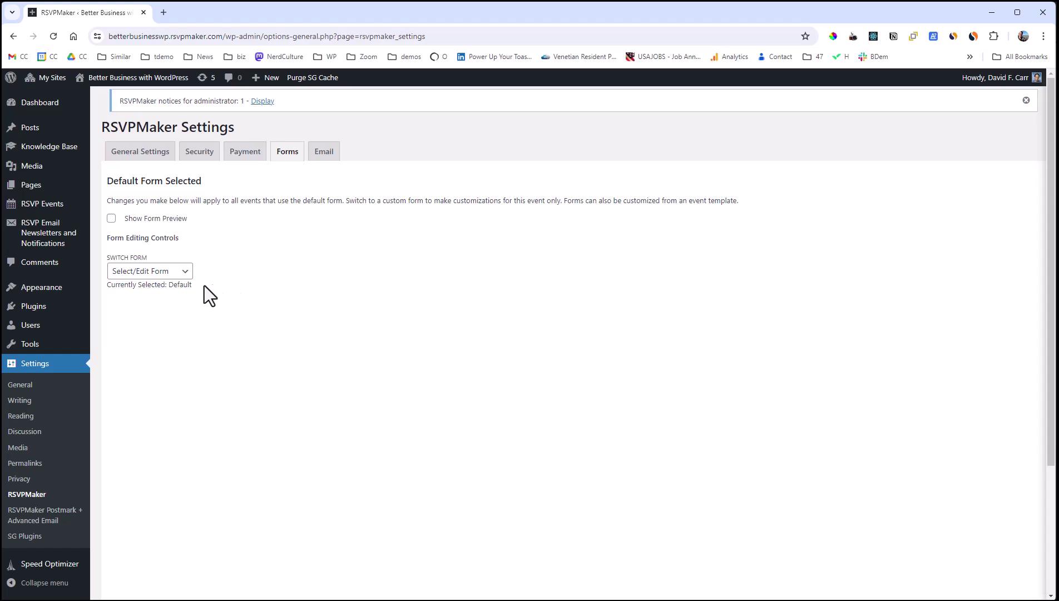
Choose Edit Default Form and review its fields from First Name down to Add a form field.
click(180, 274)
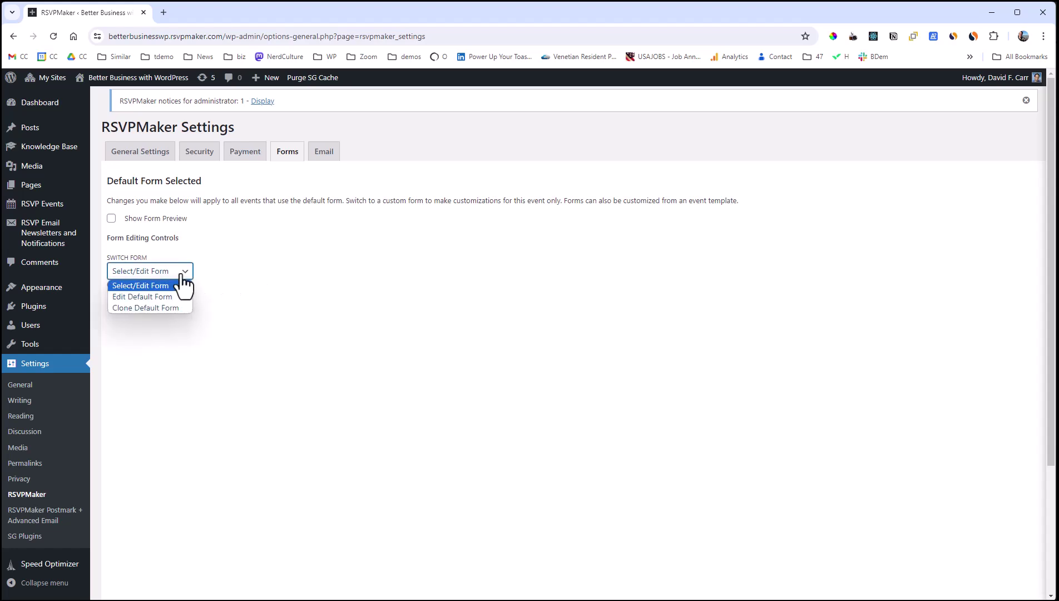
click(171, 296)
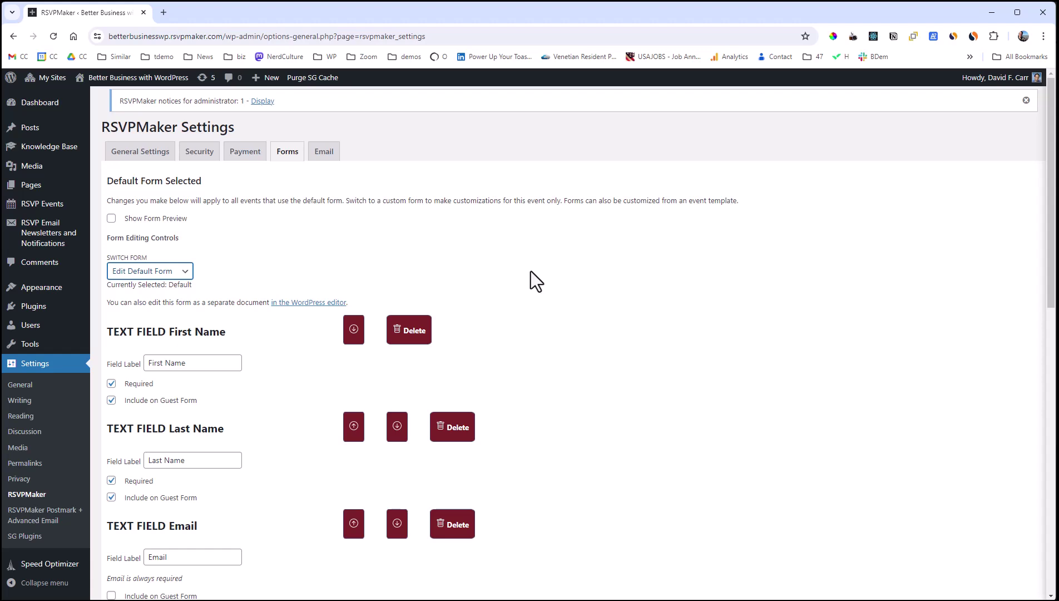
scroll(534, 281, down, 3)
scroll(528, 281, down, 5)
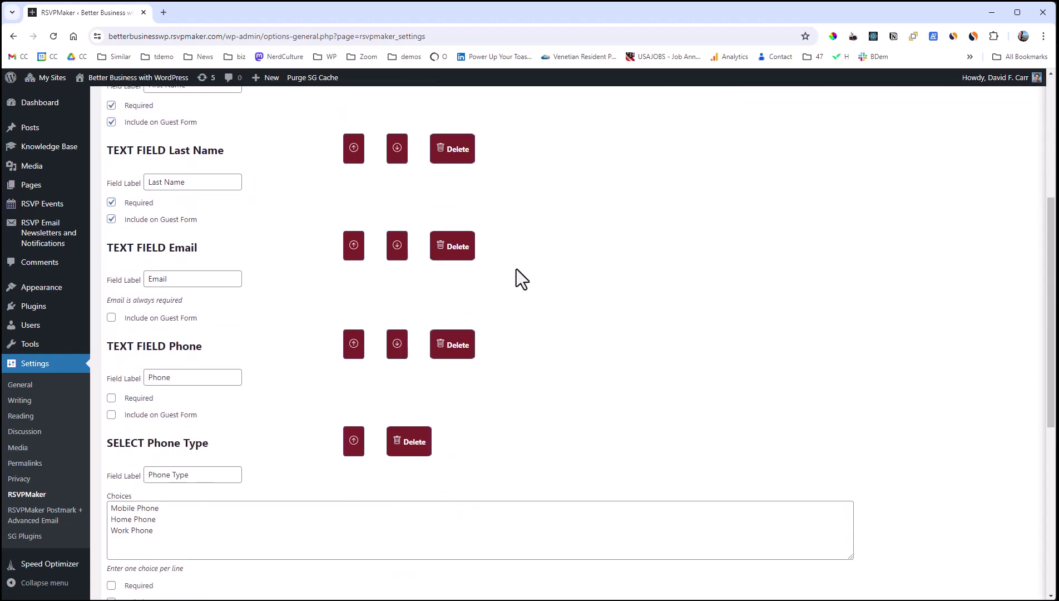
scroll(517, 277, down, 2)
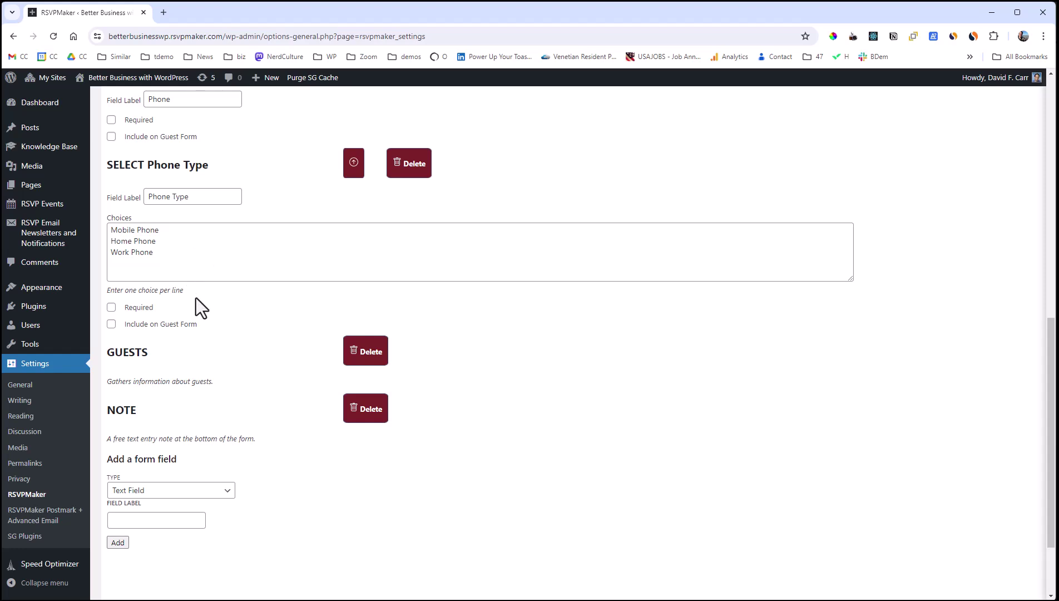
scroll(198, 293, up, 2)
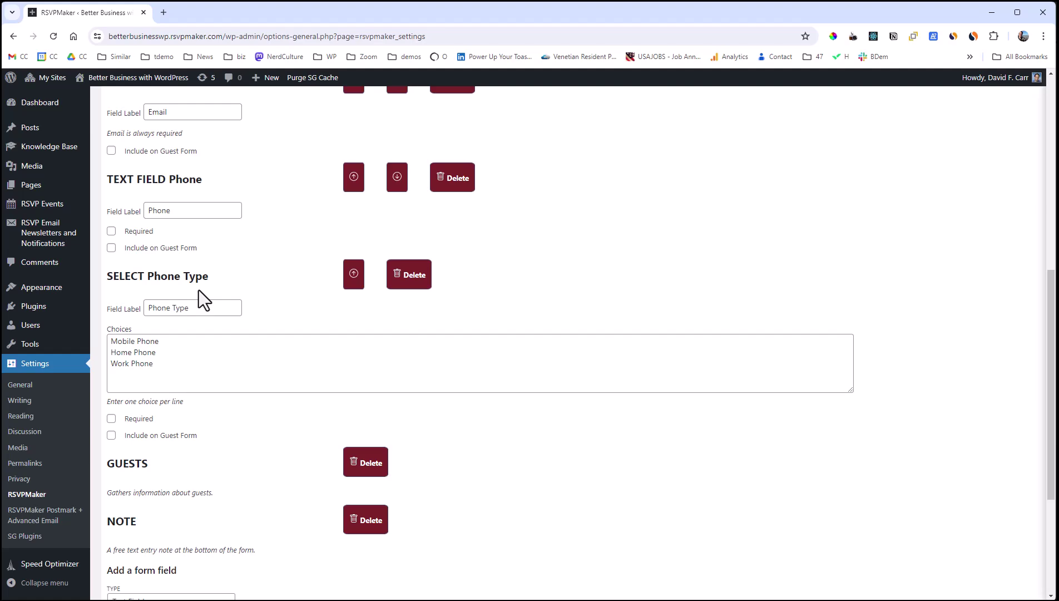
scroll(201, 299, up, 4)
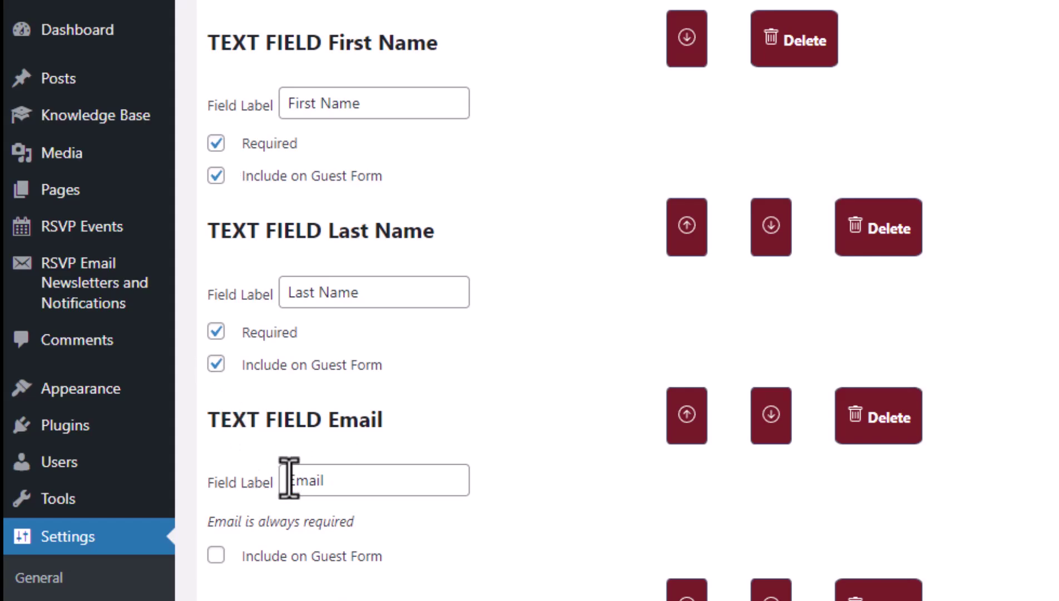
scroll(378, 595, down, 6)
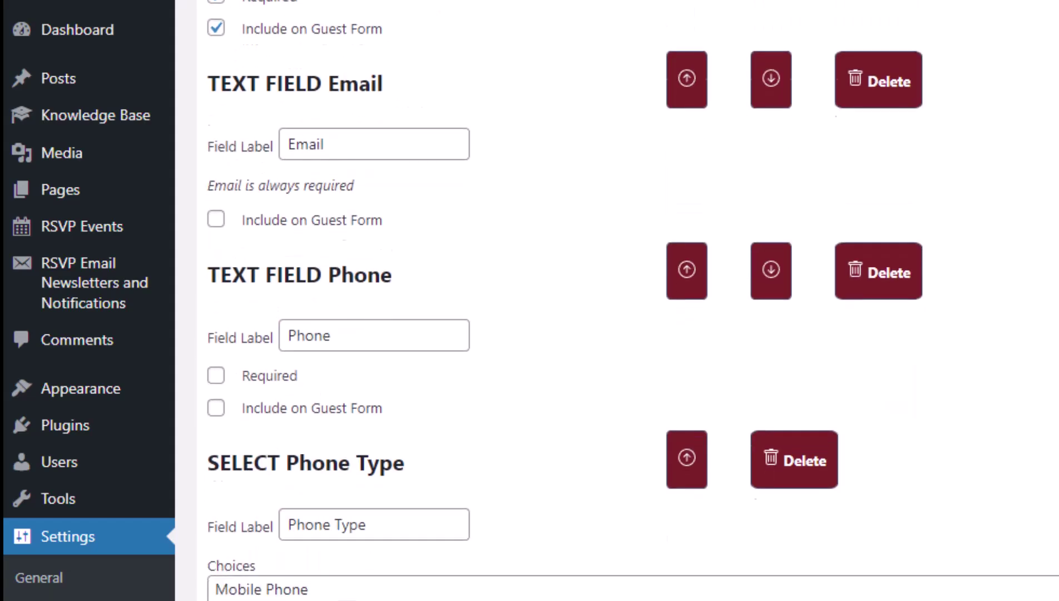
scroll(632, 300, down, 2)
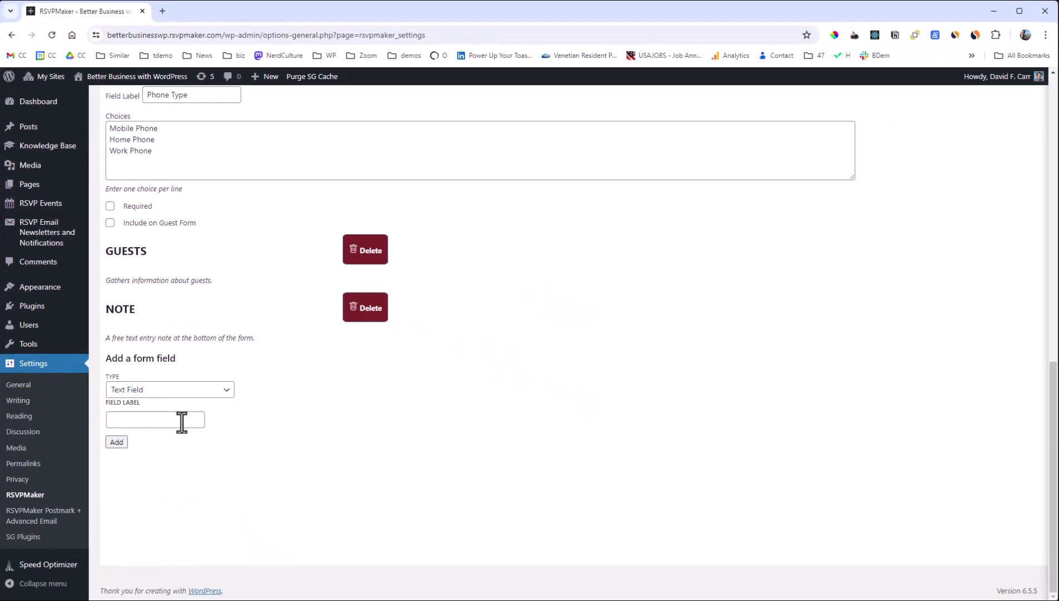
click(177, 422)
text(Where di)
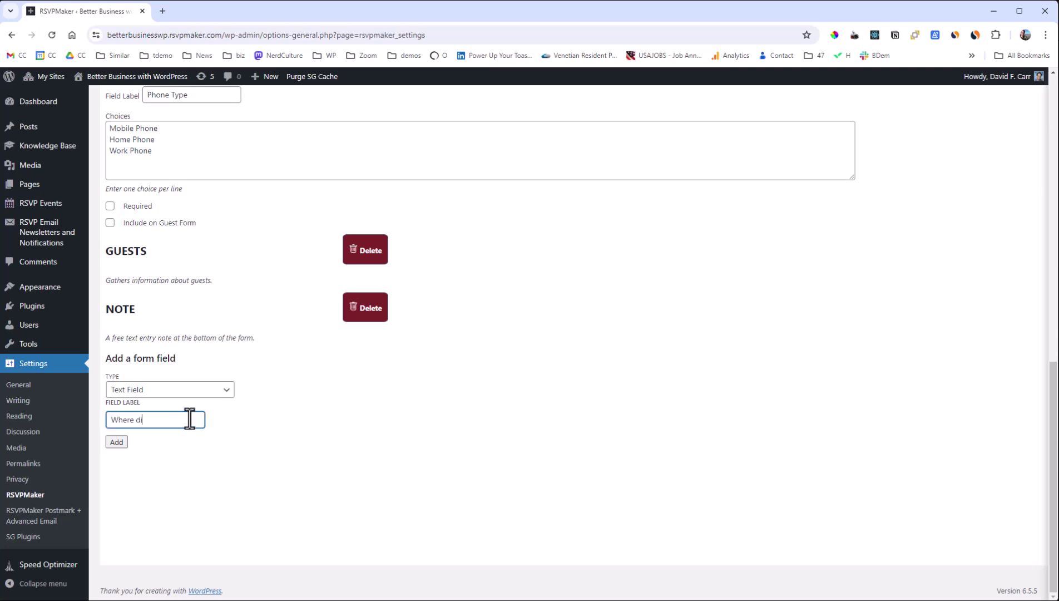
text(d you hear about us?)
click(116, 442)
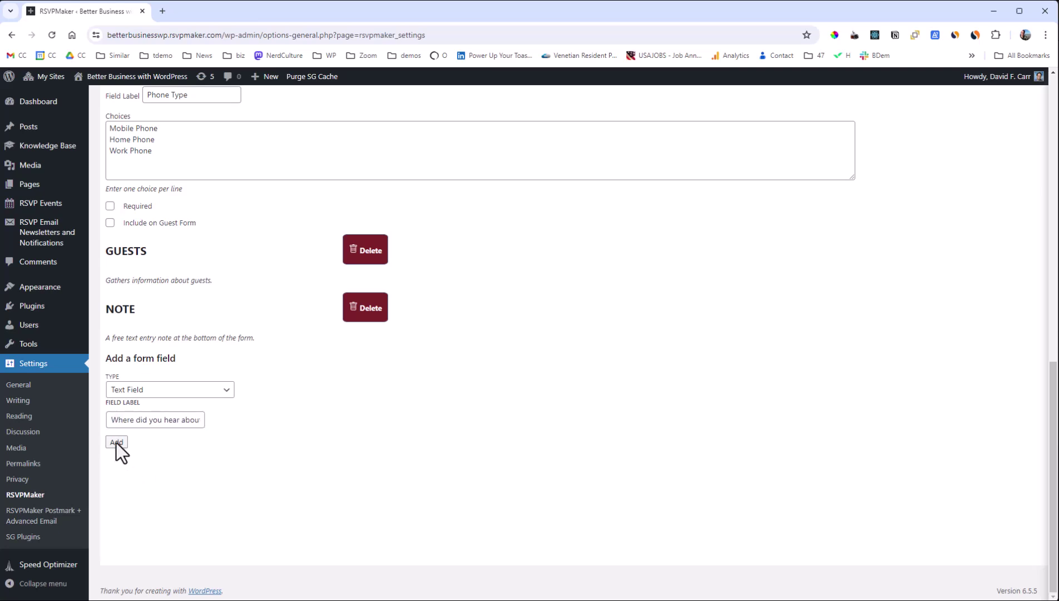
scroll(720, 300, down, 4)
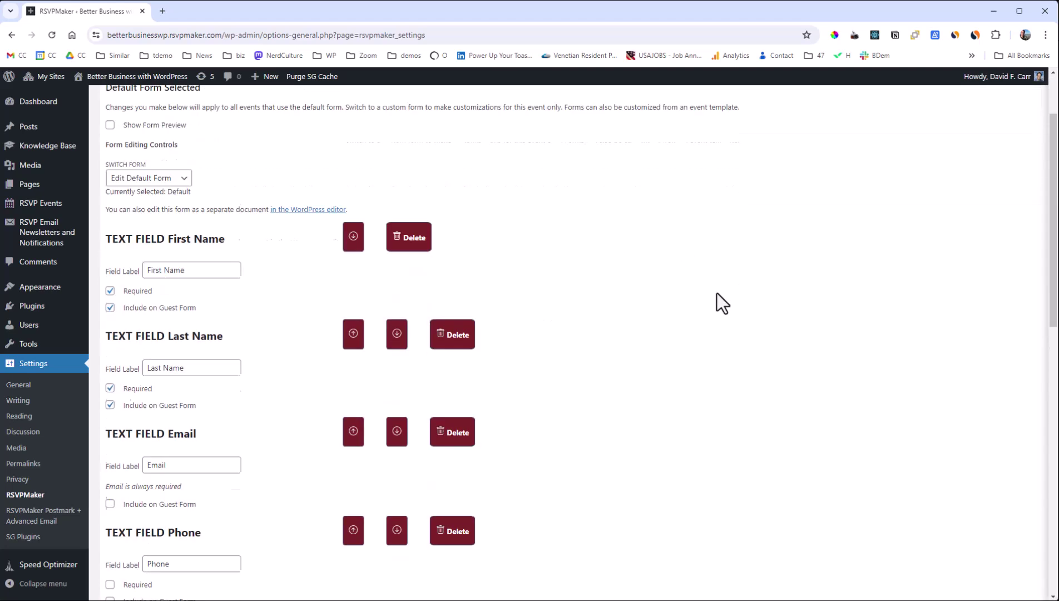
scroll(721, 303, down, 7)
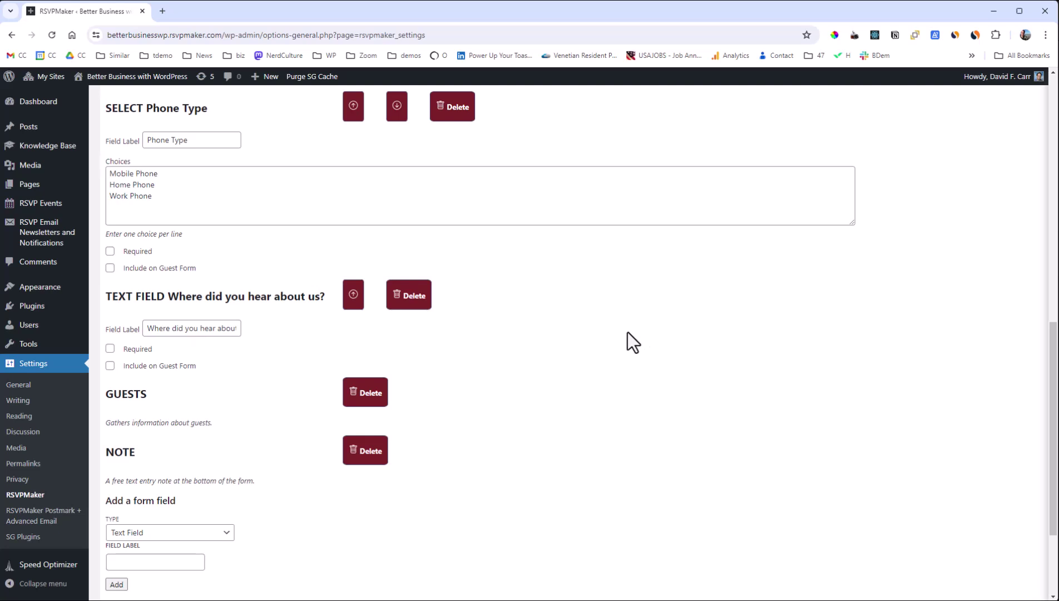
scroll(630, 341, down, 2)
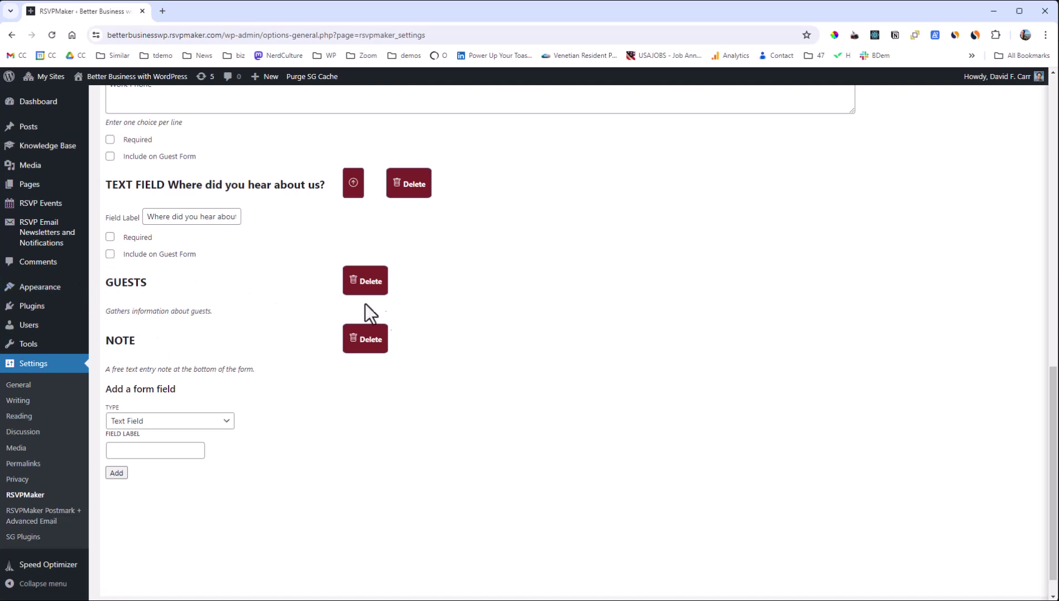
scroll(545, 355, up, 5)
scroll(544, 354, up, 8)
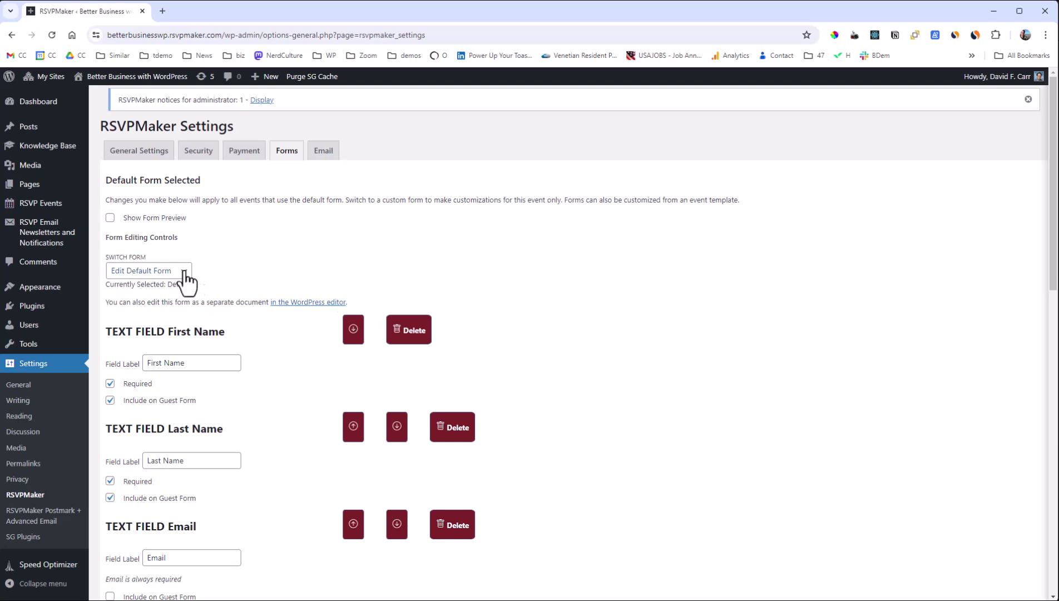
Clone the default form under the name 'Dinner with Meal Choice'.
click(185, 273)
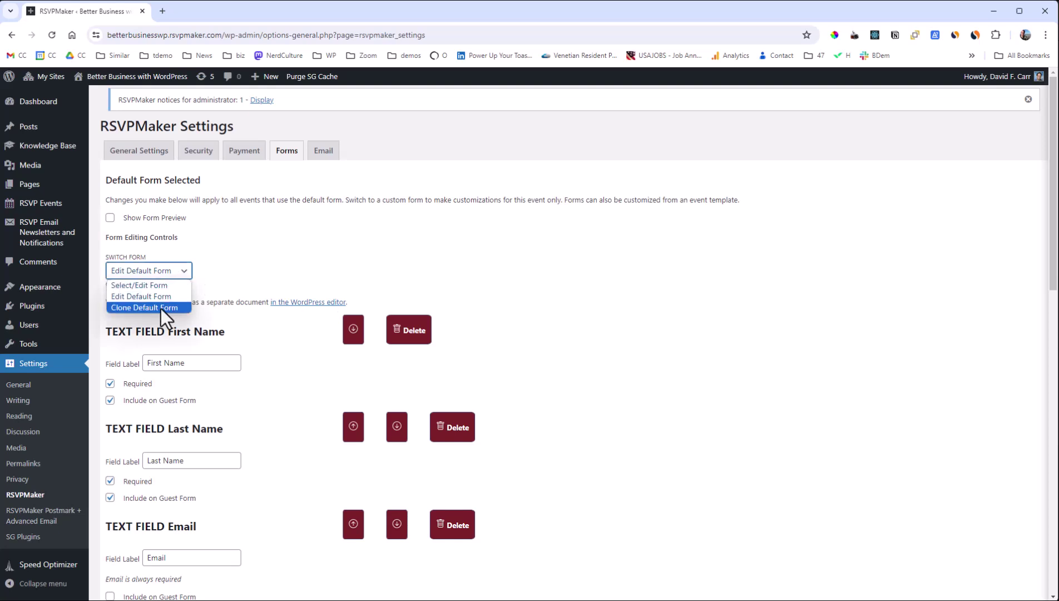
click(146, 307)
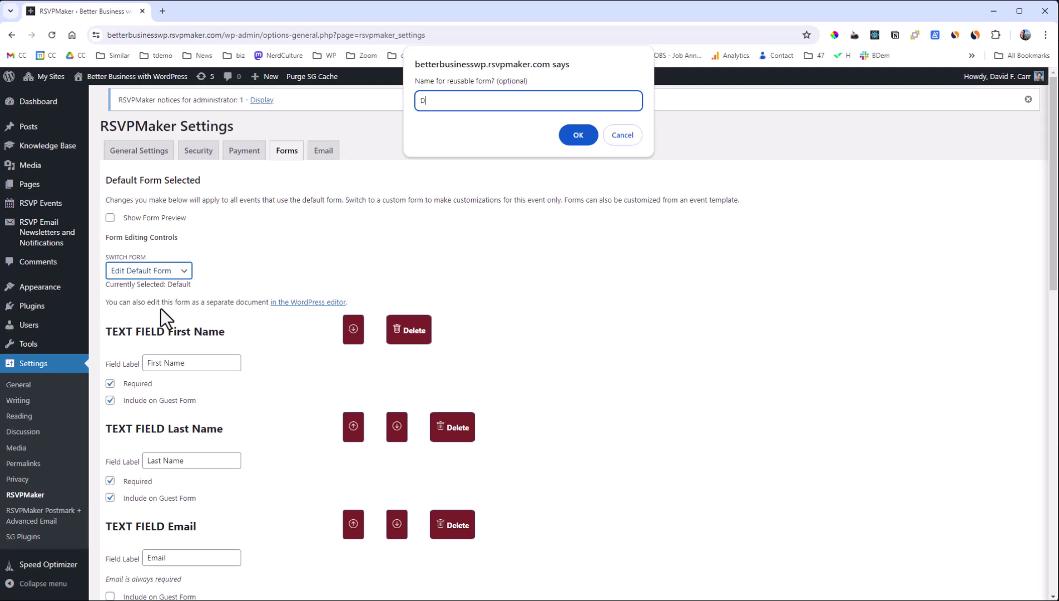
text(Dinner with Meal Choice)
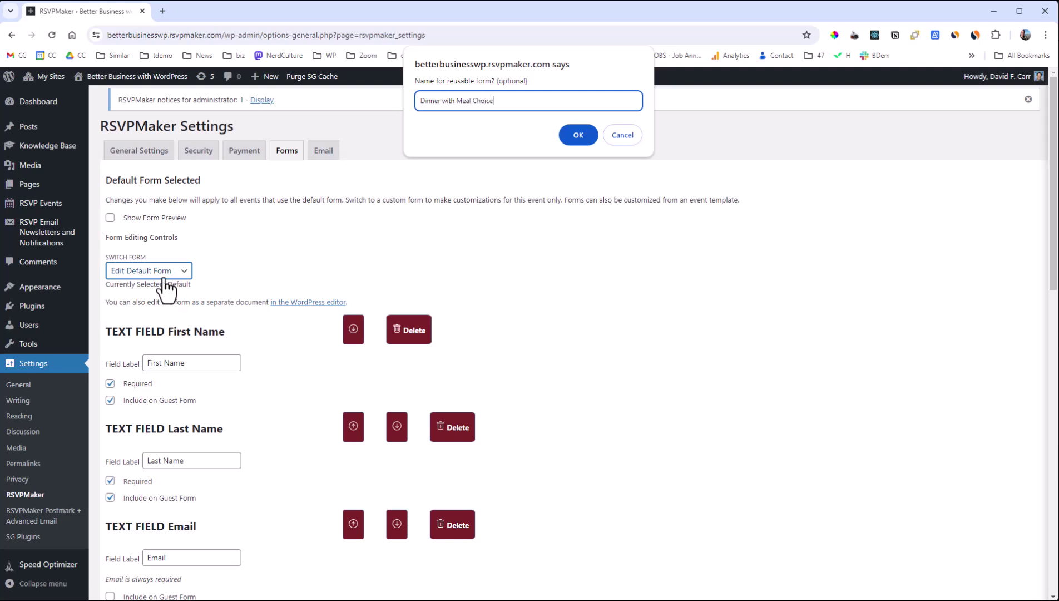
click(576, 137)
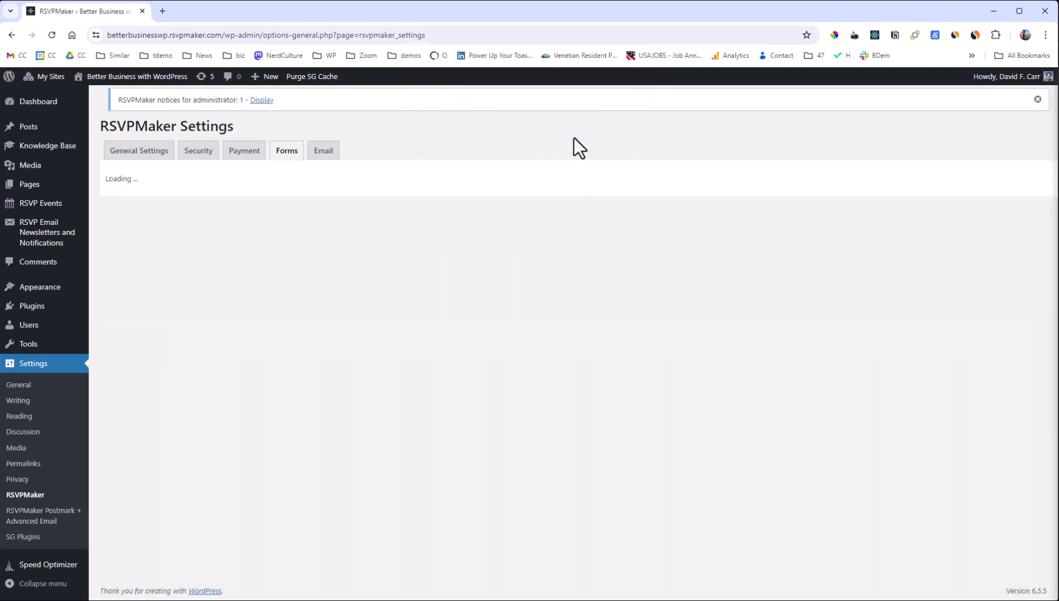
Set up a Radio Buttons field labelled Meal Choice with Spaghetti, Chicken and Prime Rib.
scroll(660, 250, down, 15)
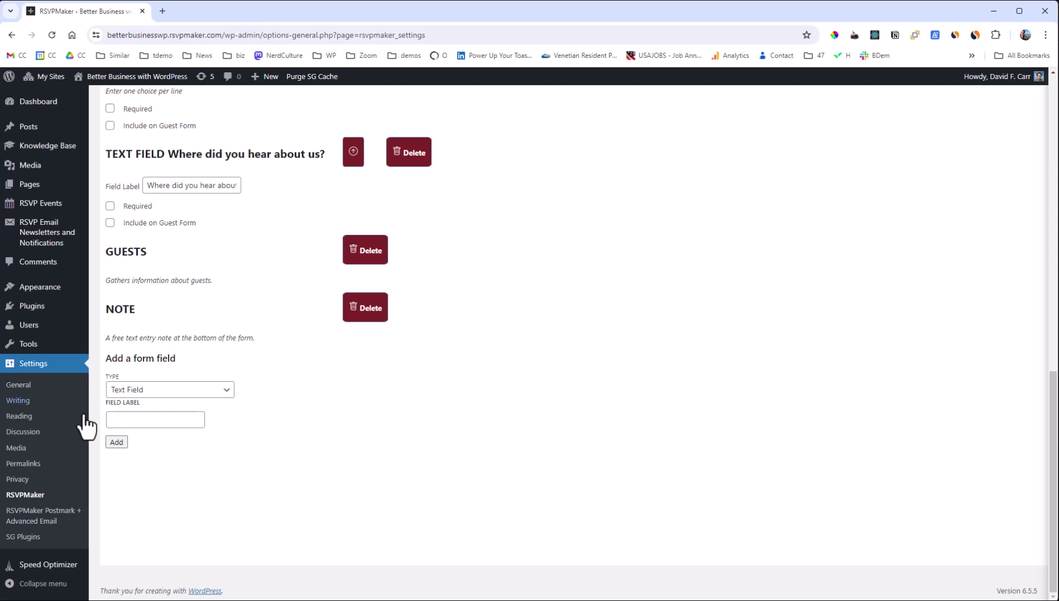
click(180, 392)
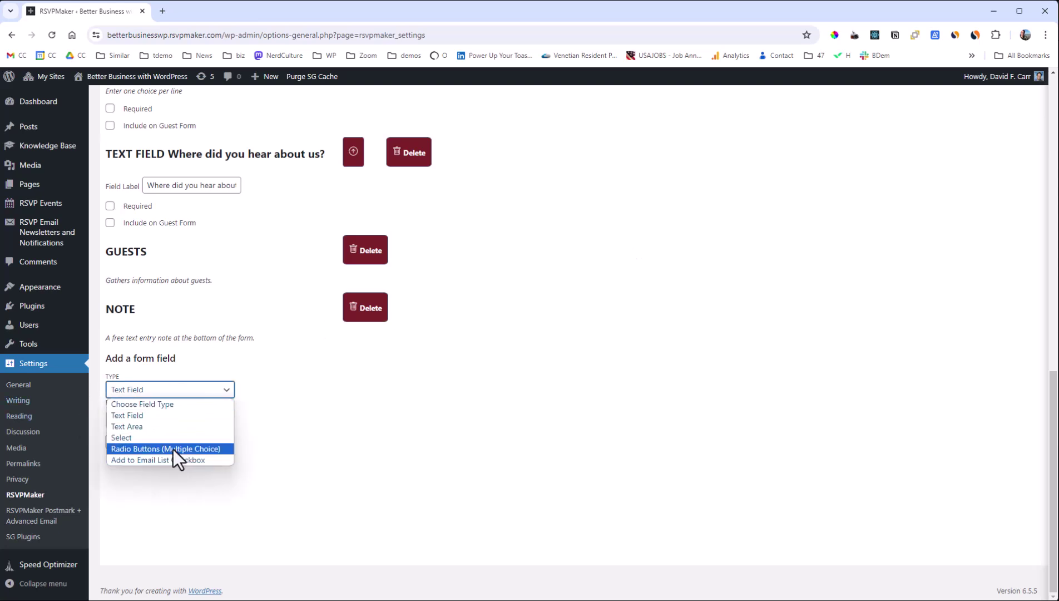
click(173, 450)
click(152, 420)
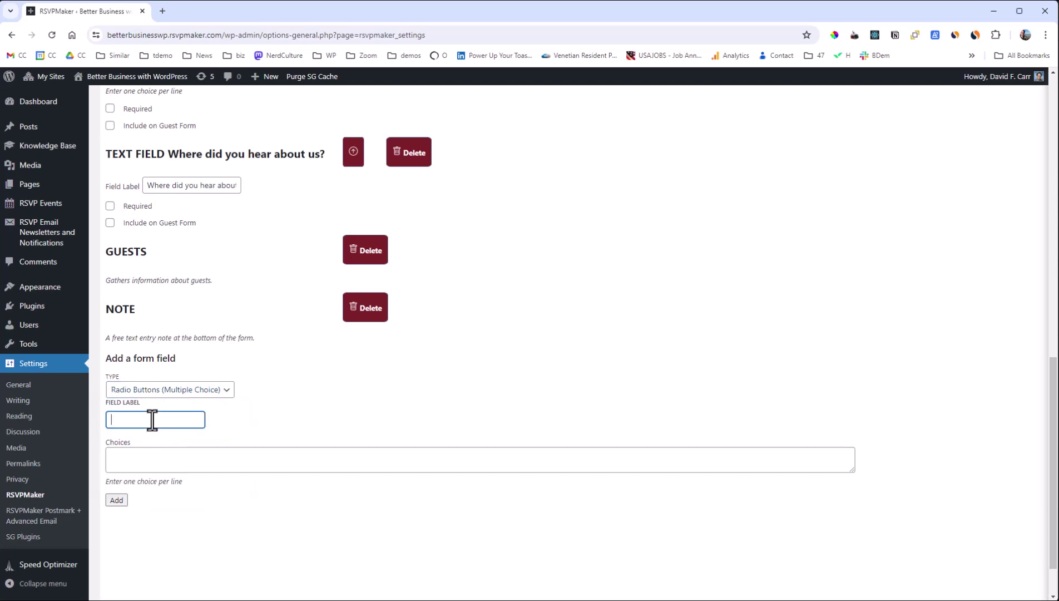
text(Meal Choic)
key(Tab)
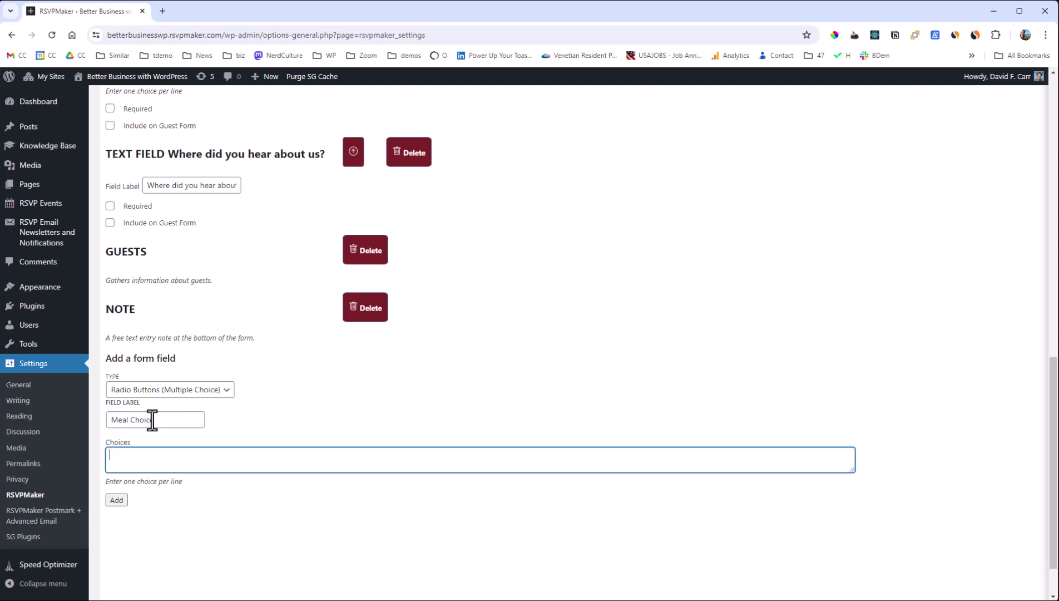
text(Spagh)
text(ck)
text(en)
key(Return)
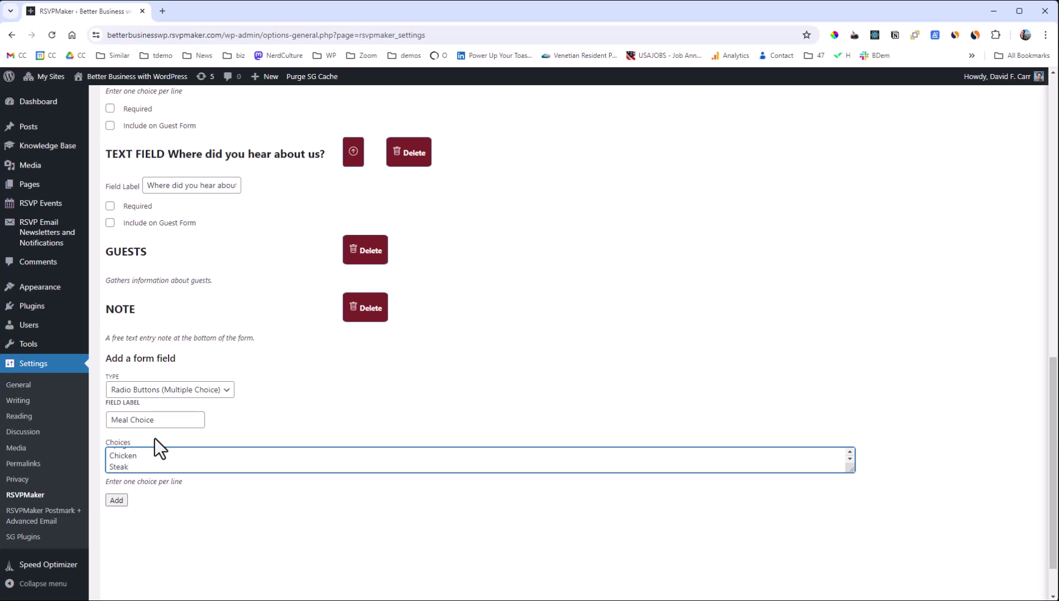
text(Prime Rib)
Add the Meal Choice field, showing it on guest forms and defaulting to its first item.
click(115, 500)
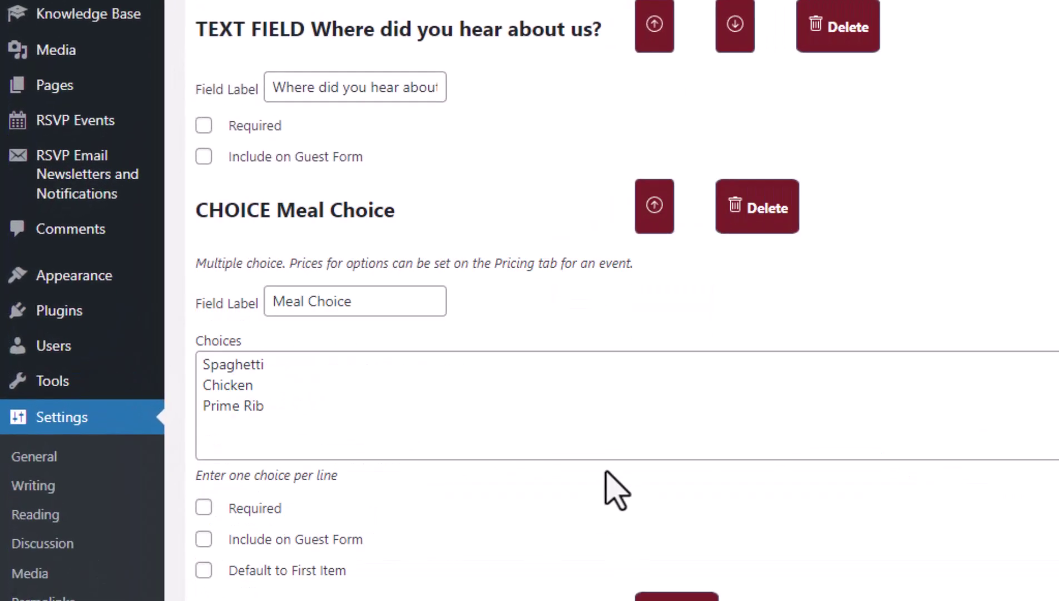
click(204, 539)
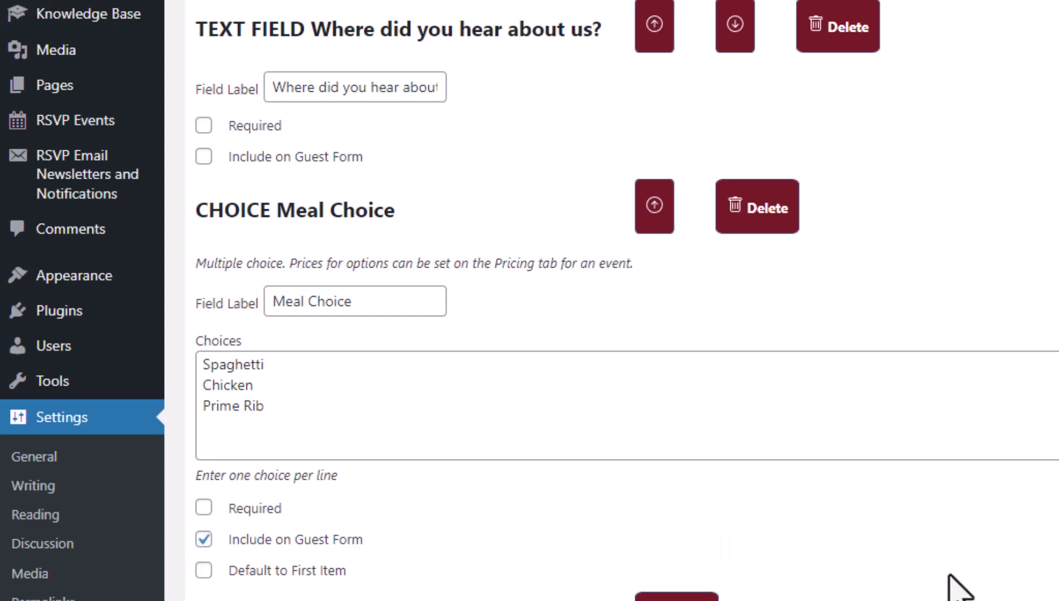
scroll(958, 587, down, 5)
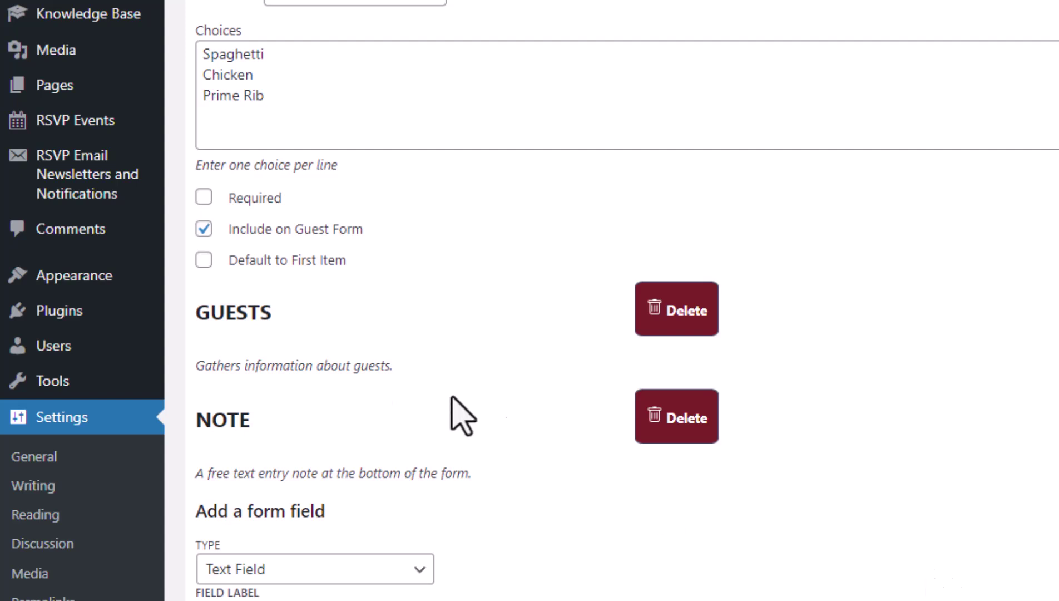
click(200, 263)
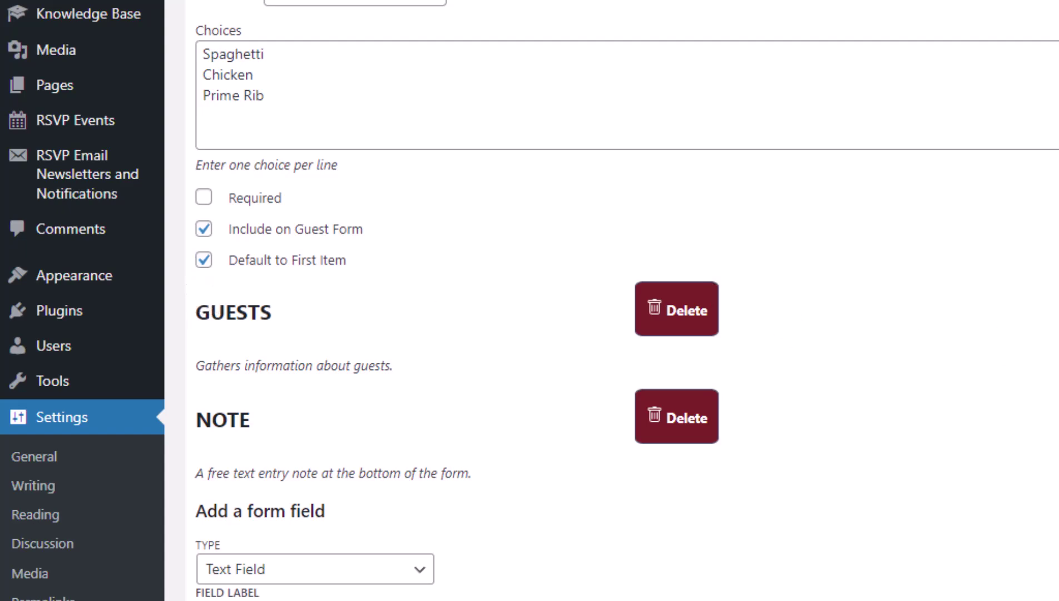
scroll(933, 482, up, 10)
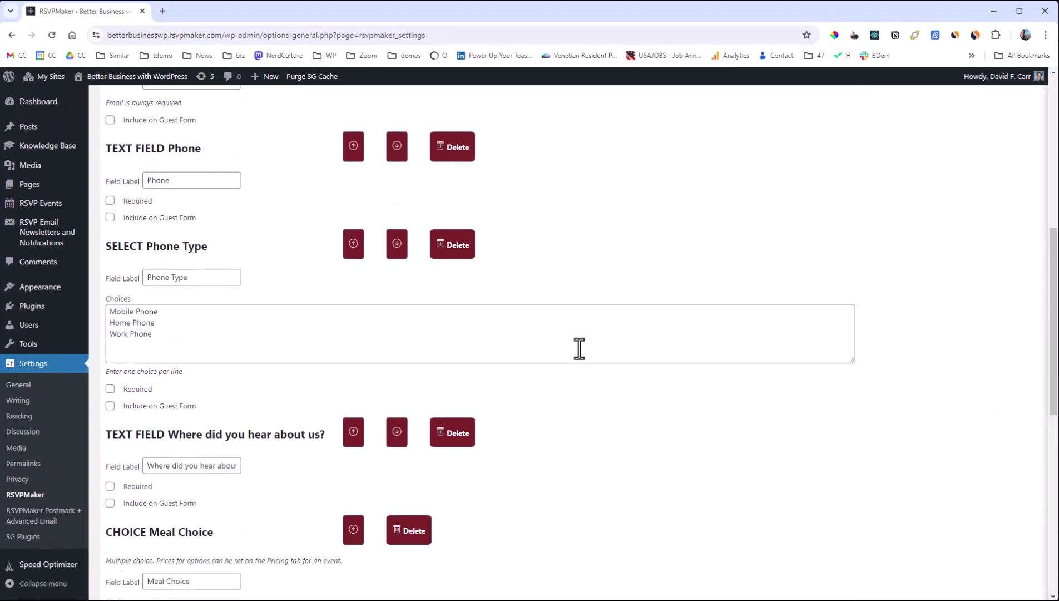
scroll(579, 348, up, 8)
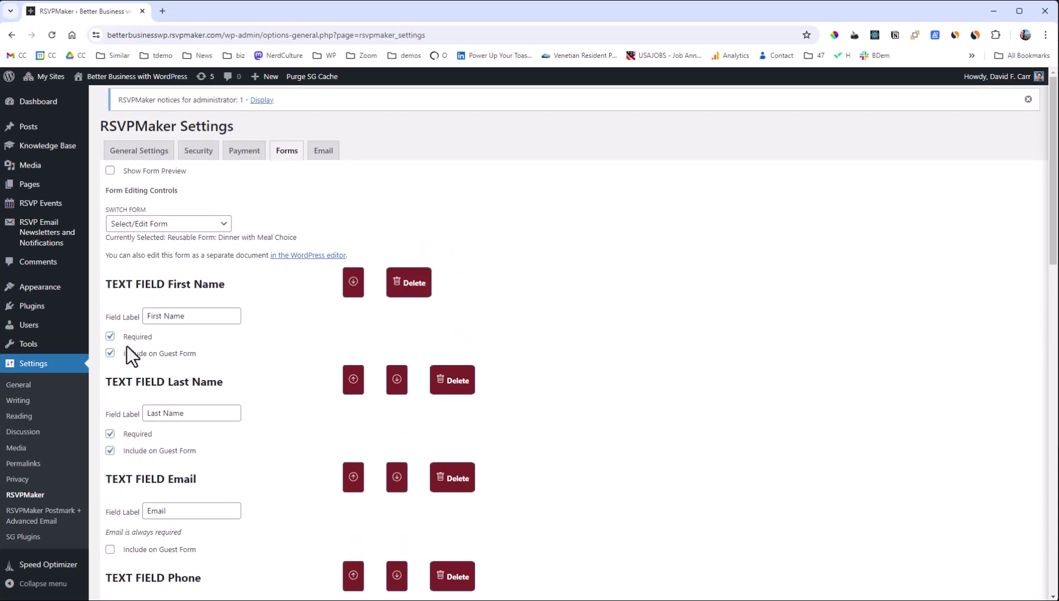
Create a new RSVP event and switch its RSVP form to Dinner with Meal Choice.
mouse_move(65, 216)
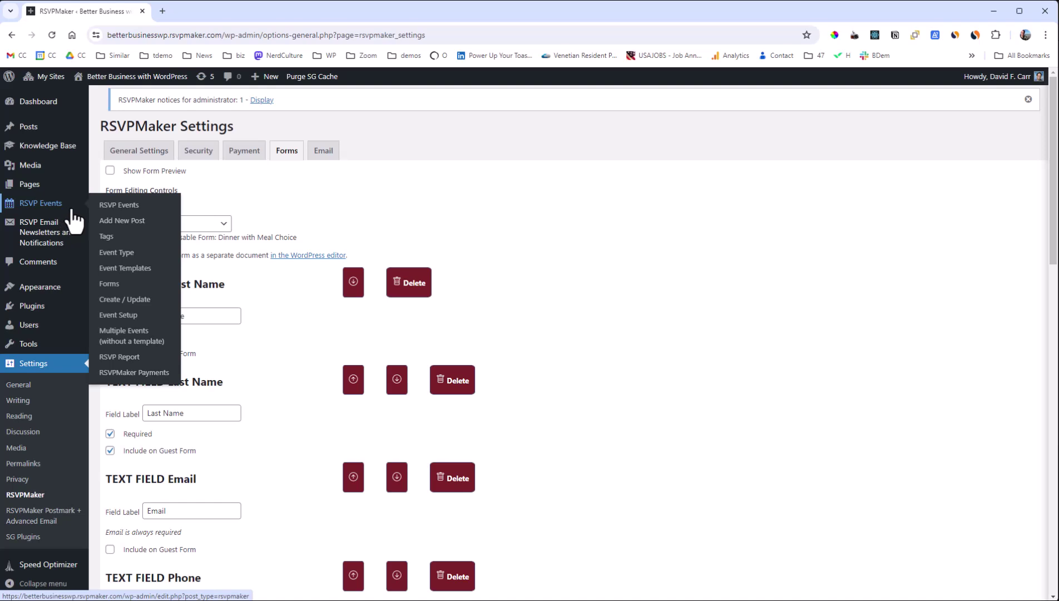
click(131, 223)
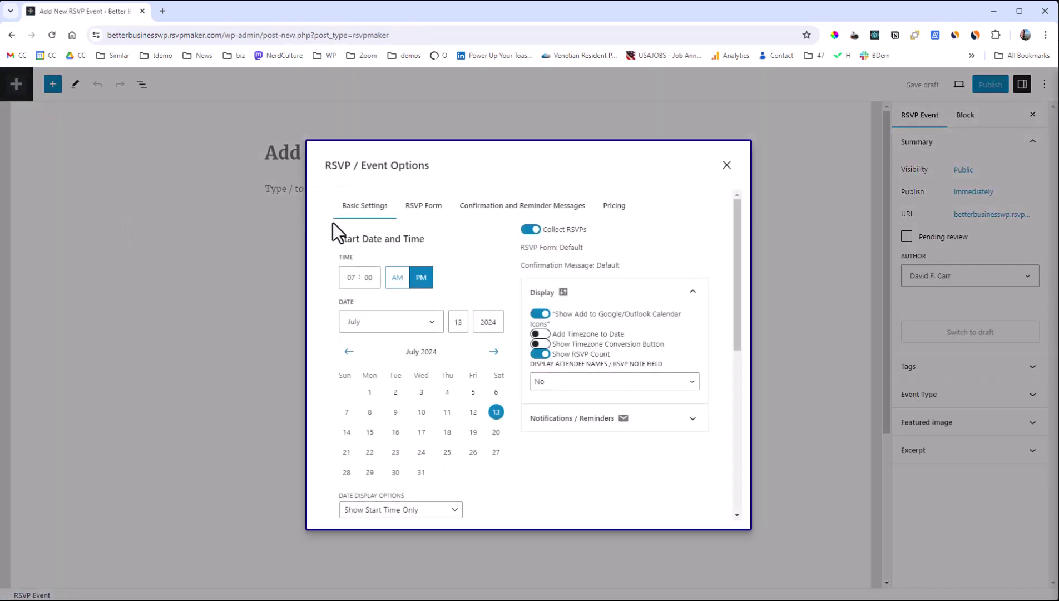
click(429, 206)
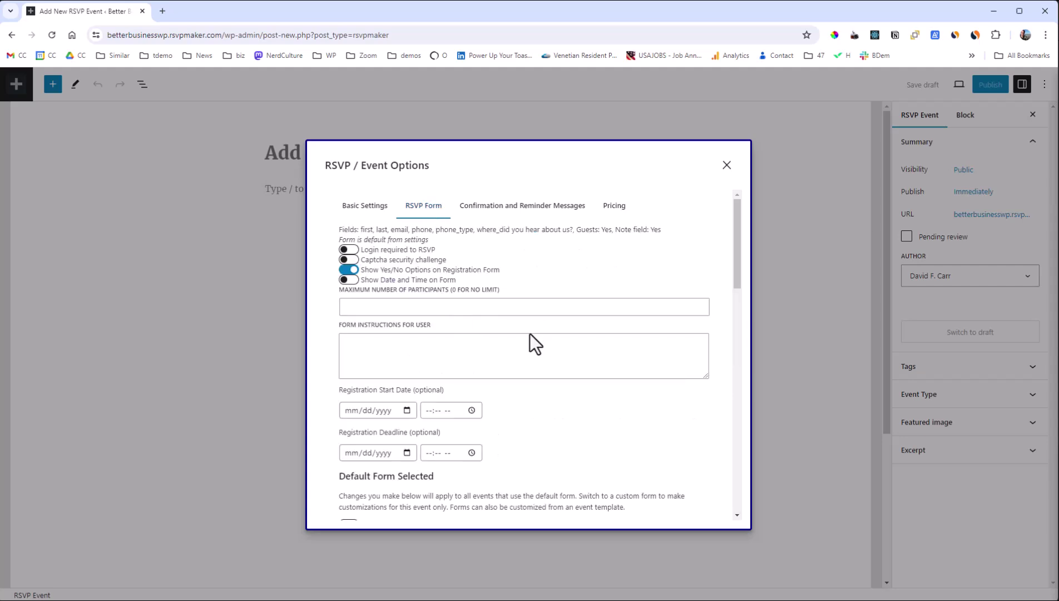
scroll(529, 337, down, 3)
click(422, 412)
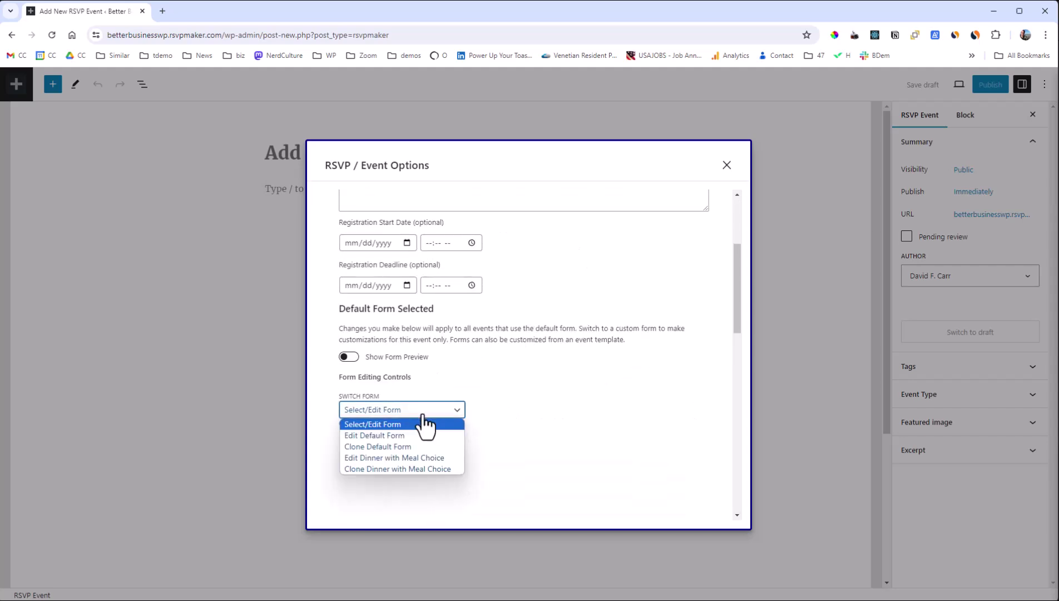
click(433, 461)
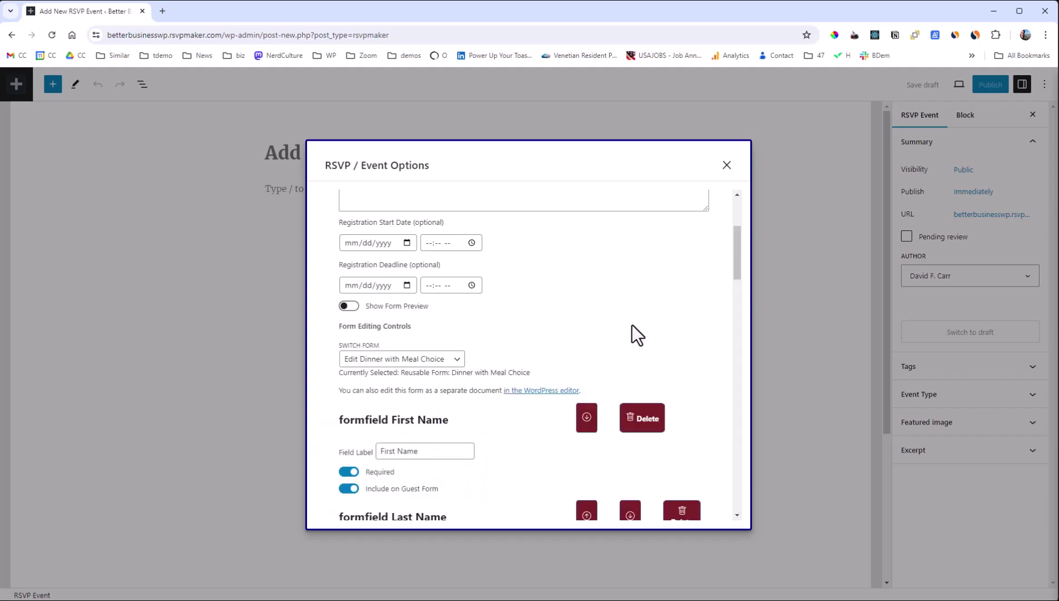
scroll(632, 328, down, 3)
scroll(614, 329, up, 6)
scroll(607, 329, down, 15)
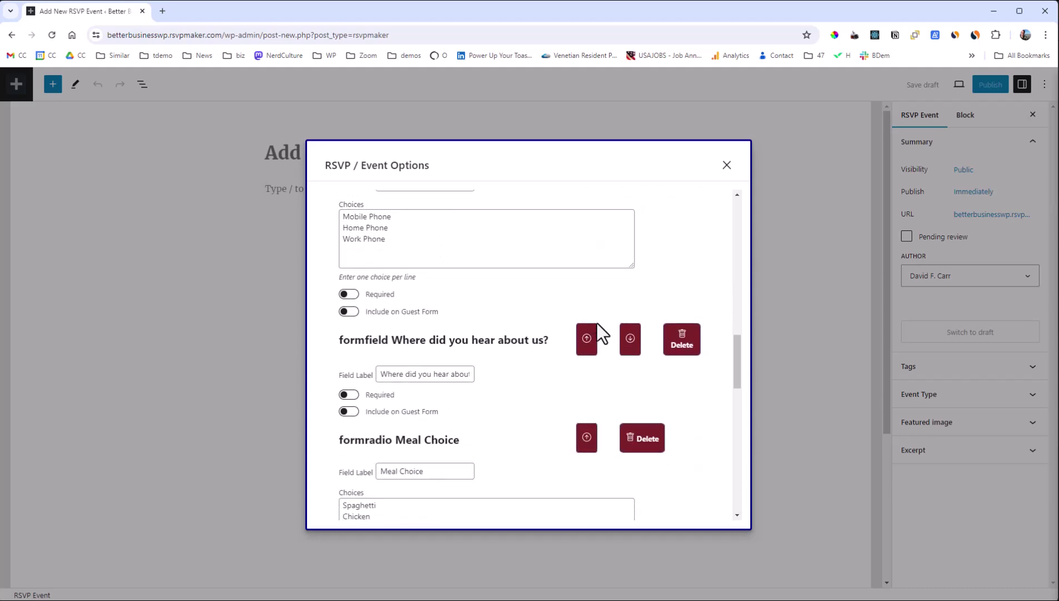
scroll(598, 329, down, 3)
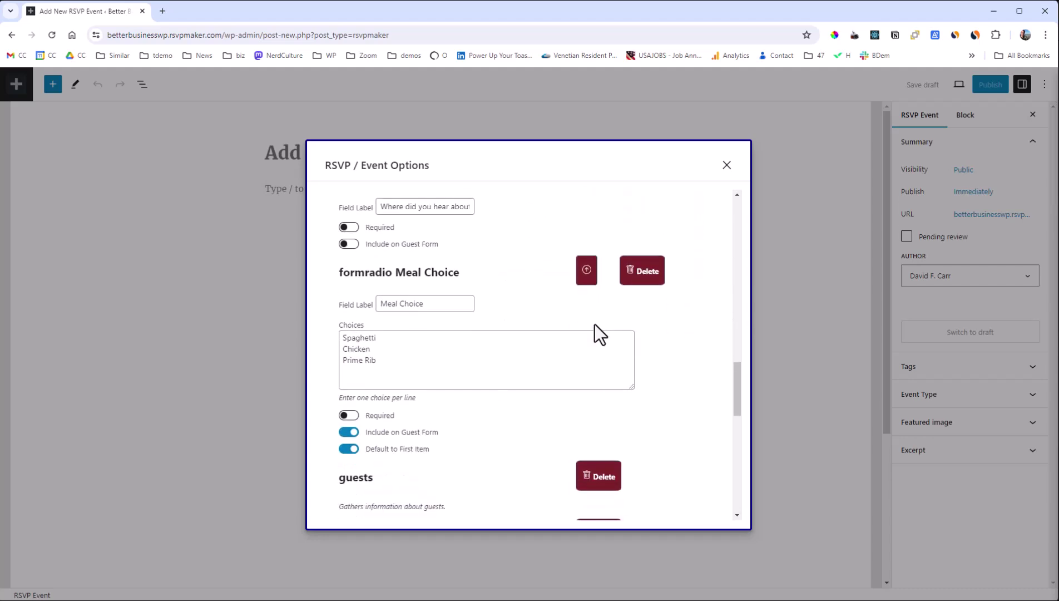
scroll(595, 324, up, 15)
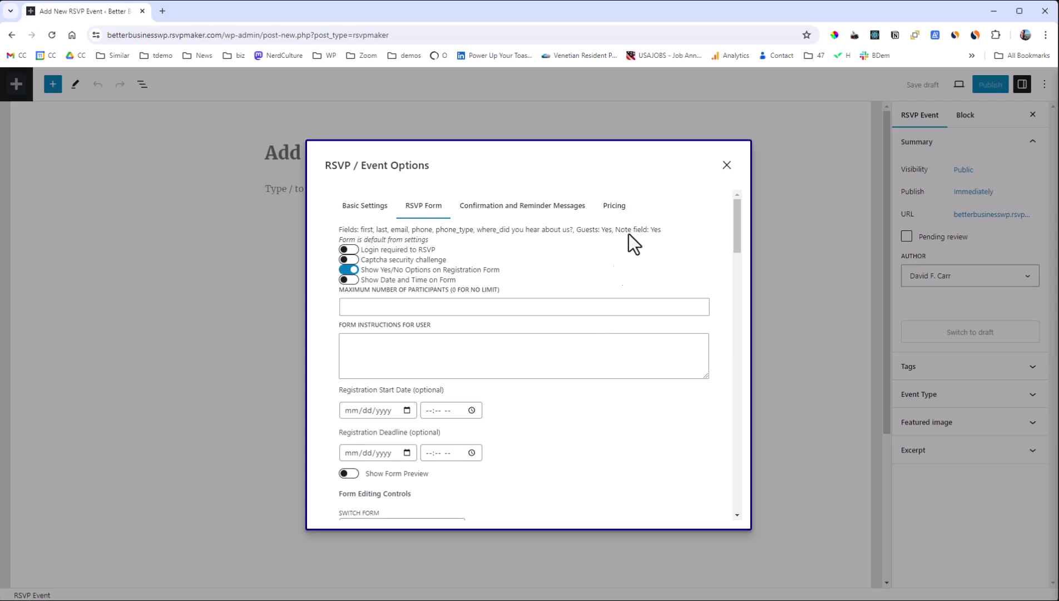
Select Stripe as the payment gateway in the event's Pricing settings.
click(615, 209)
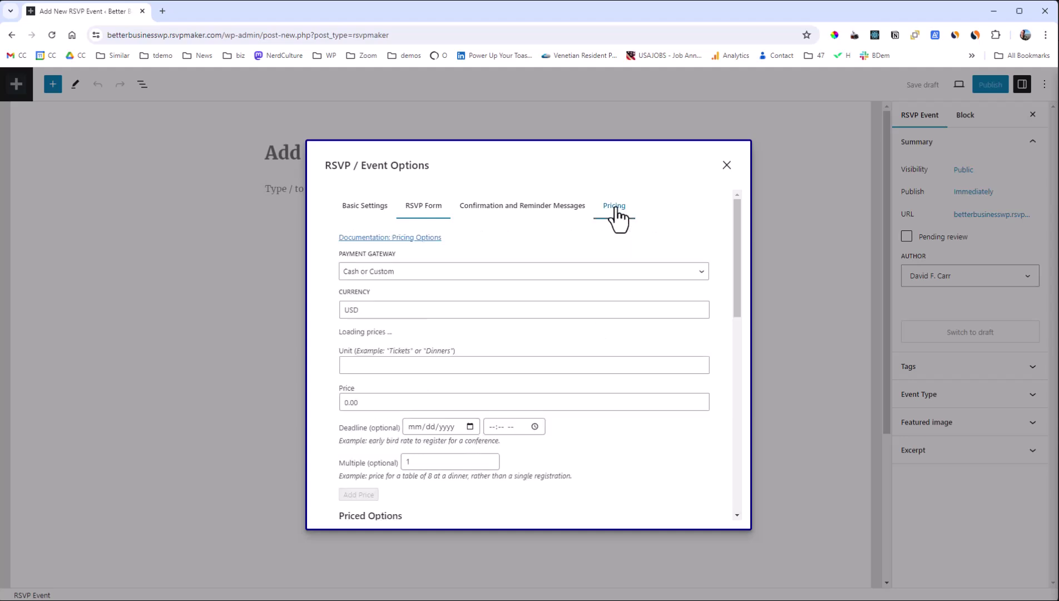
click(553, 271)
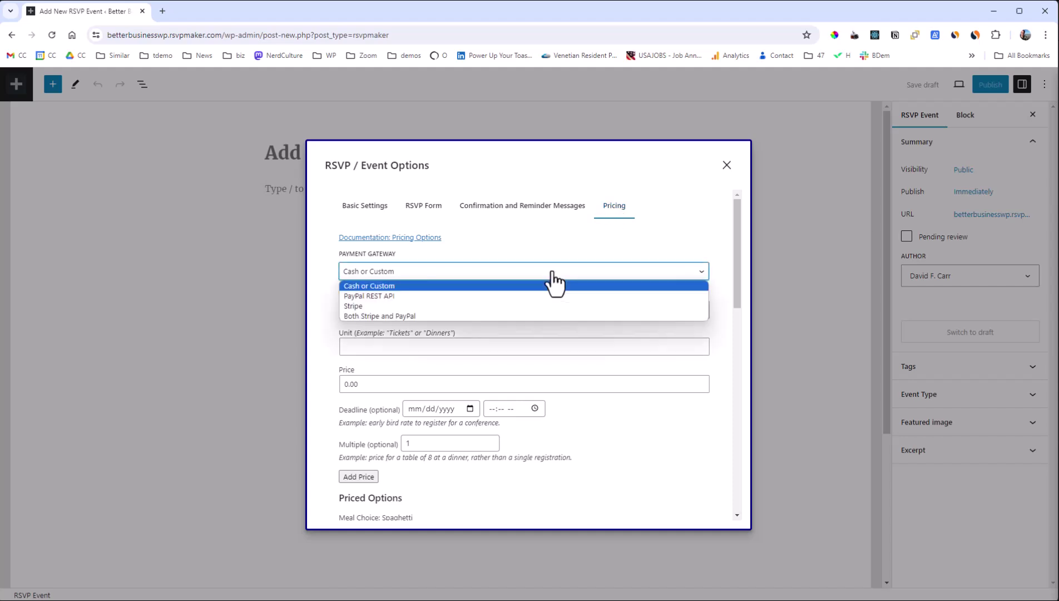
click(541, 305)
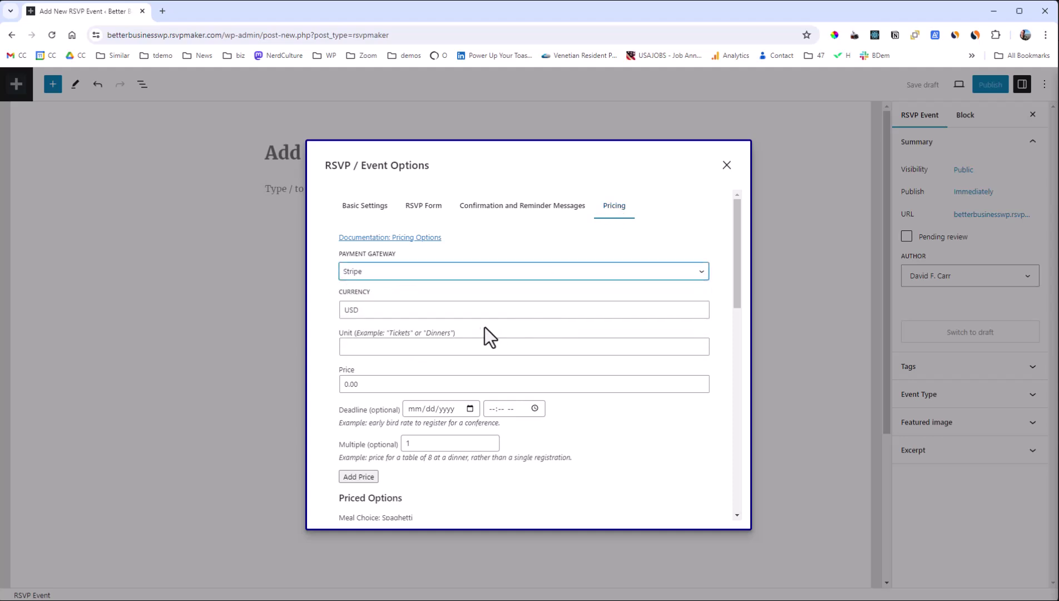
Add a 20.00 price per 'Dinners' unit.
click(428, 353)
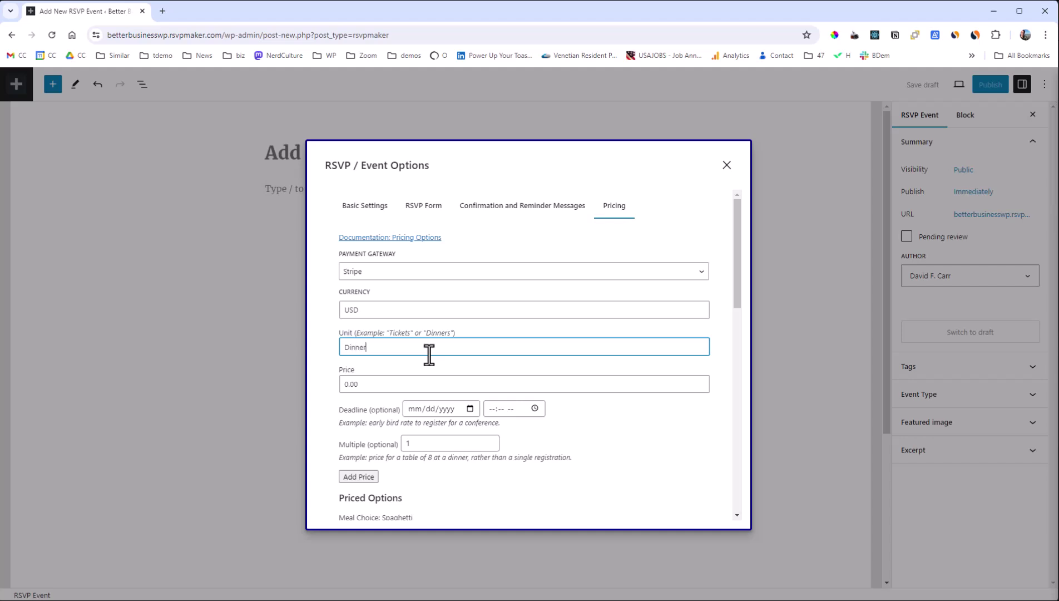
key(Tab)
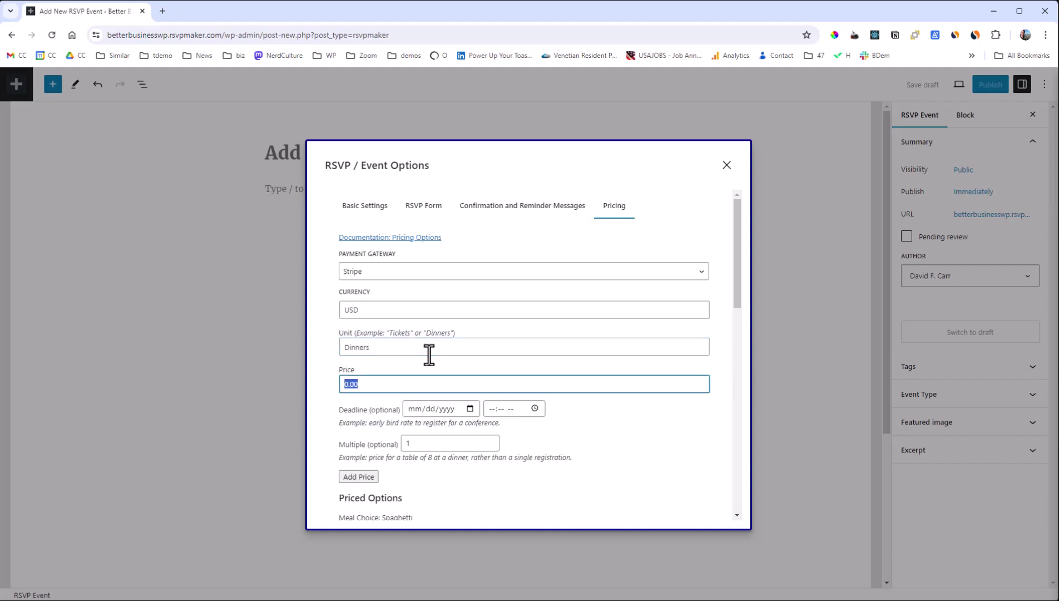
text(20)
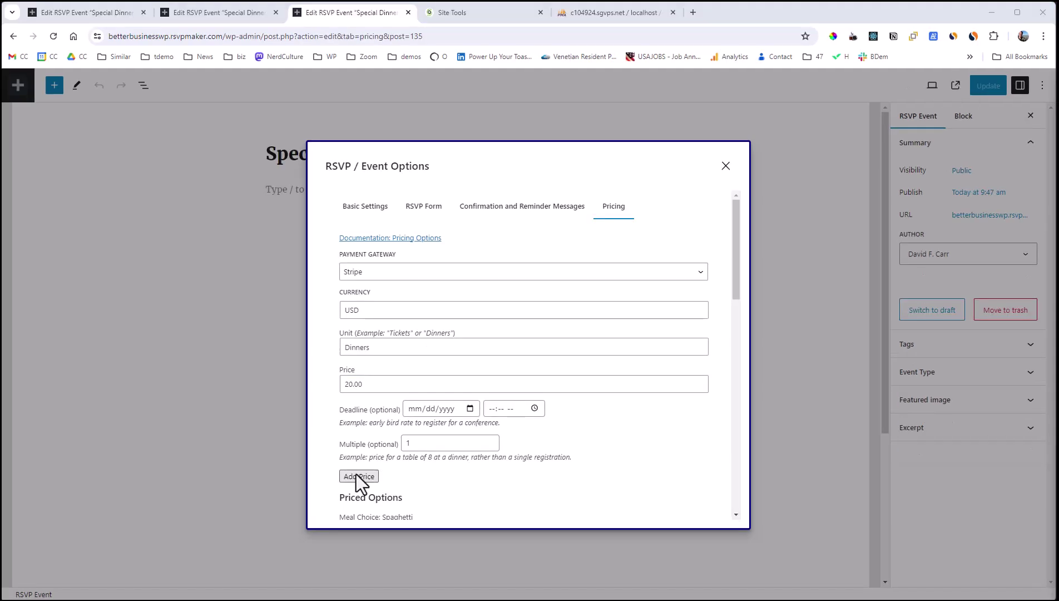
click(356, 473)
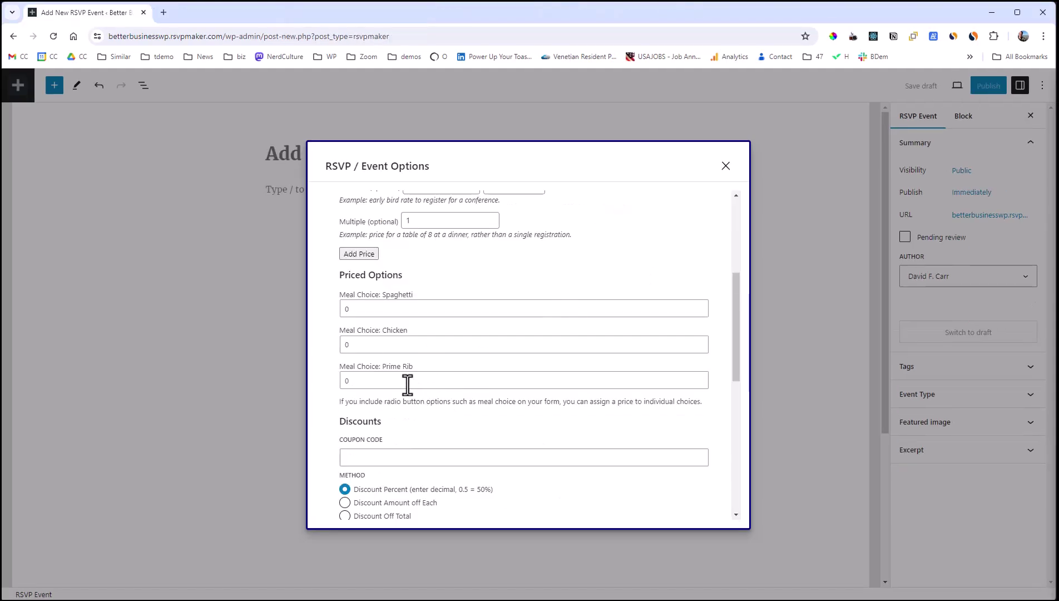
click(405, 380)
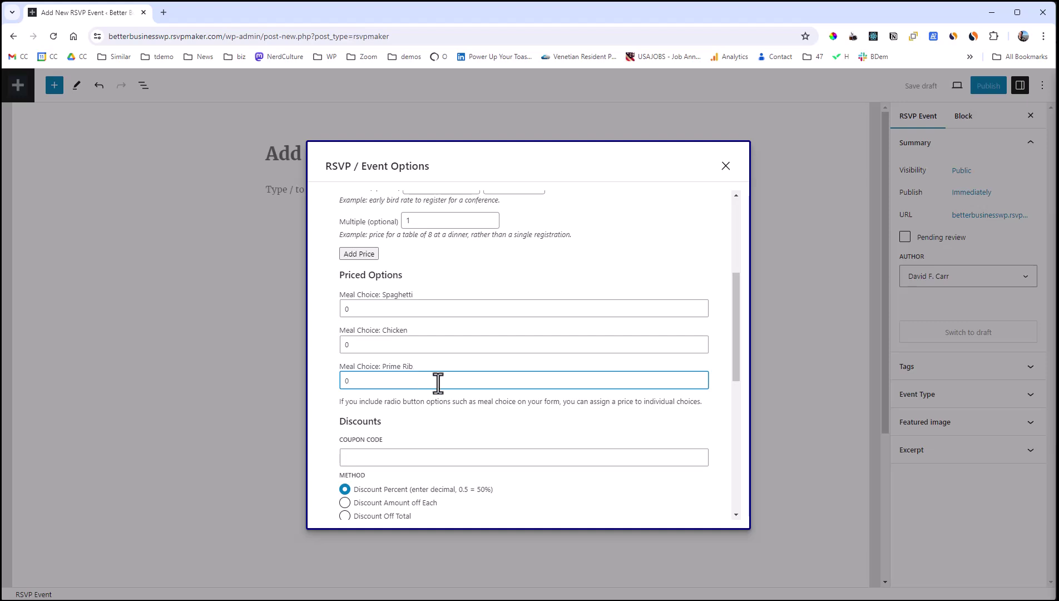
Set the Prime Rib meal choice surcharge to 10.
key(BackSpace)
text(10)
scroll(542, 368, down, 4)
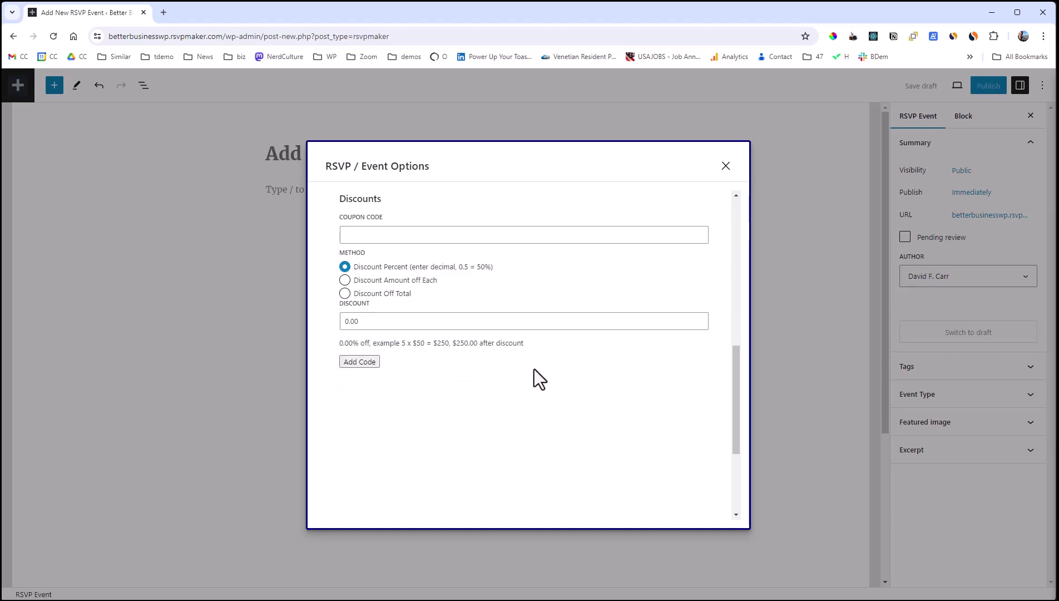
scroll(465, 383, up, 1)
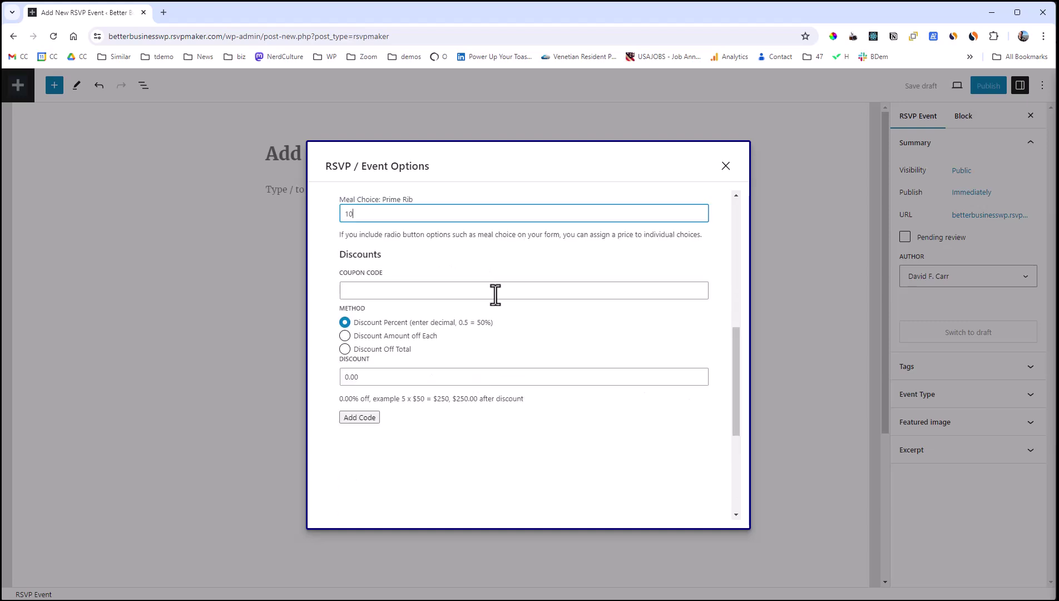
Add a 'halfoff' coupon code with a 0.5 discount.
click(450, 295)
text(halfoff)
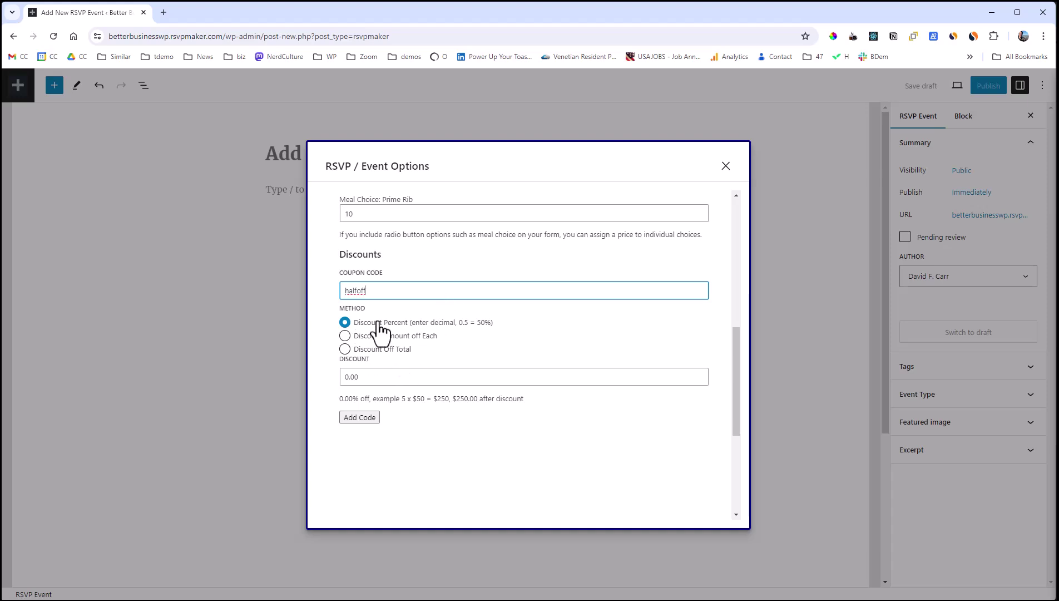
click(367, 377)
text(0.5)
click(590, 462)
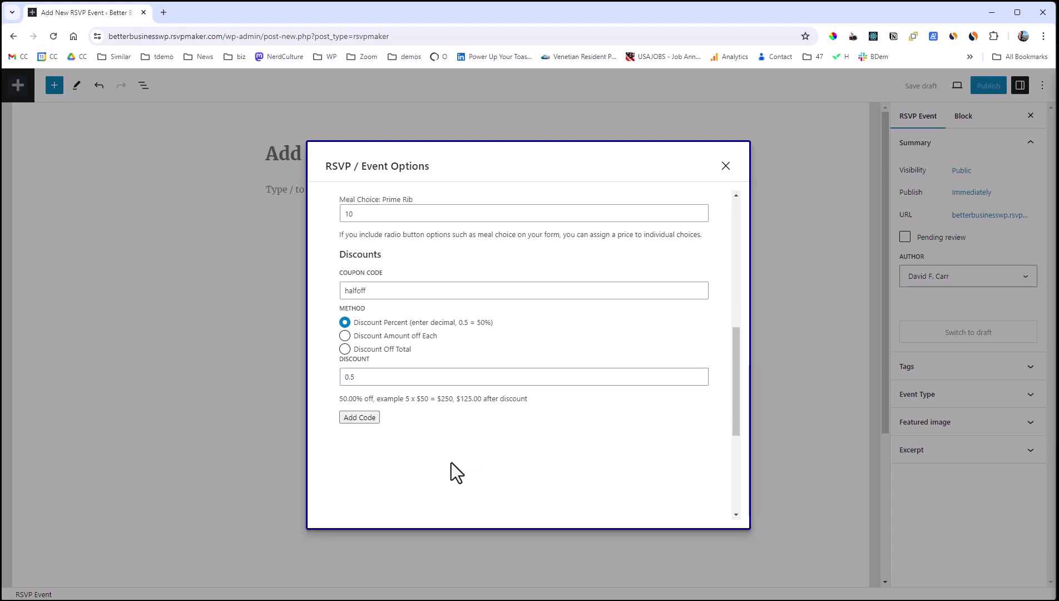
click(359, 417)
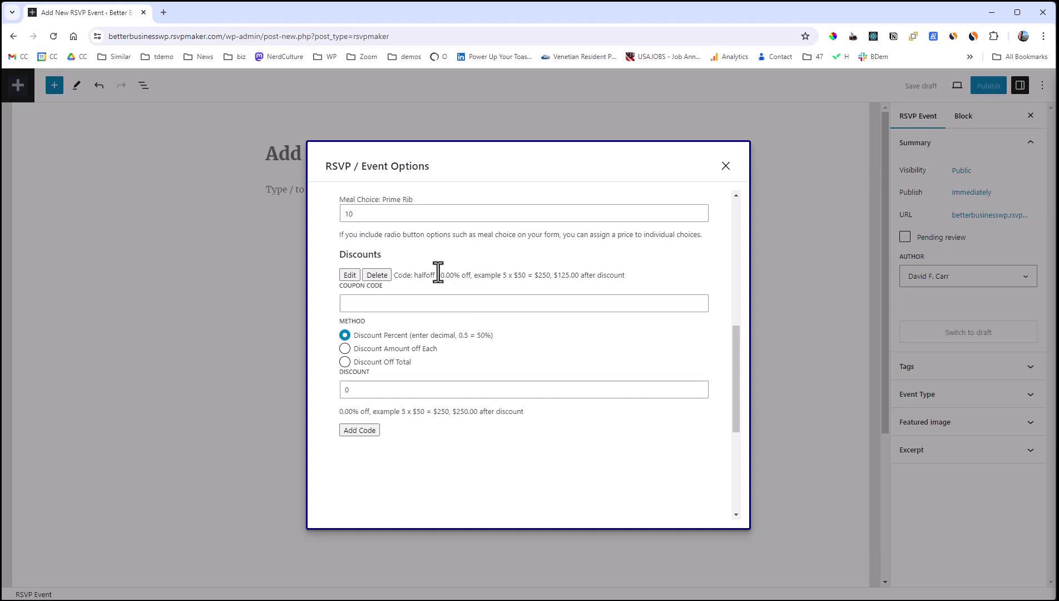
drag(739, 377, 739, 169)
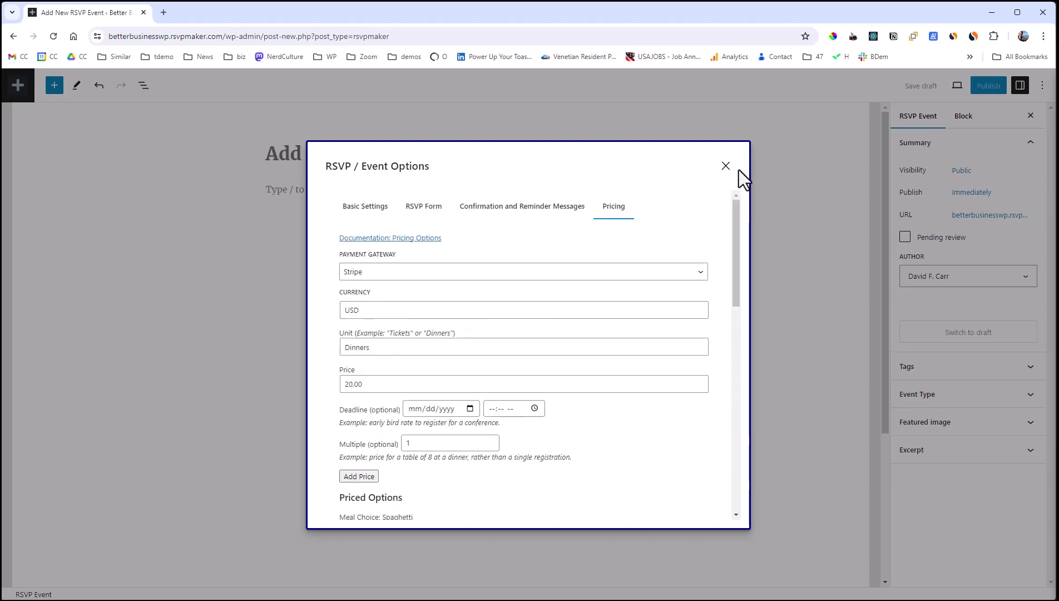
Close the event options, enter the title 'Special Dinner', and publish the event.
click(367, 208)
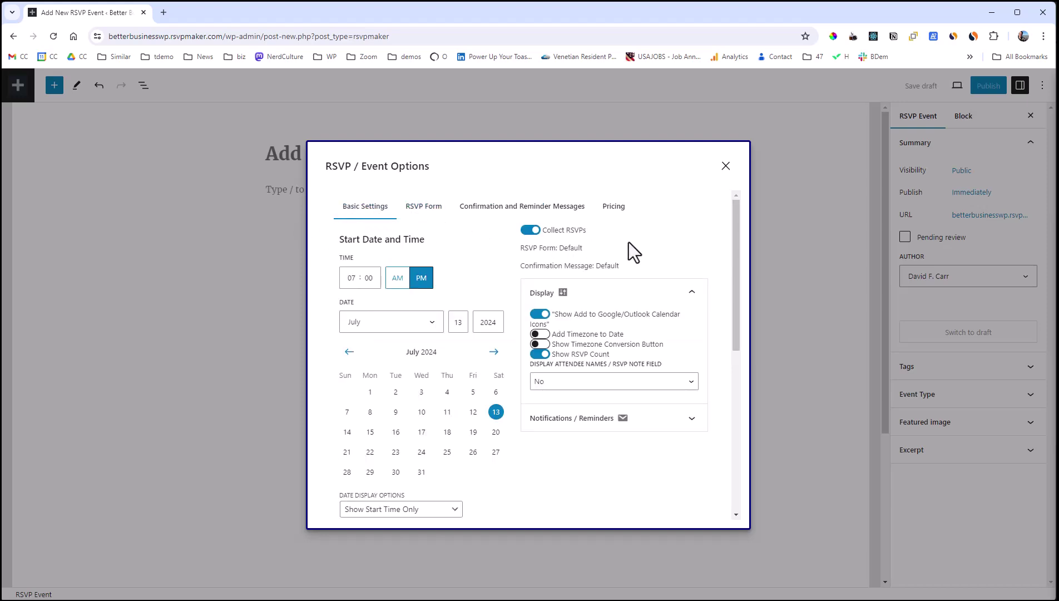
click(725, 166)
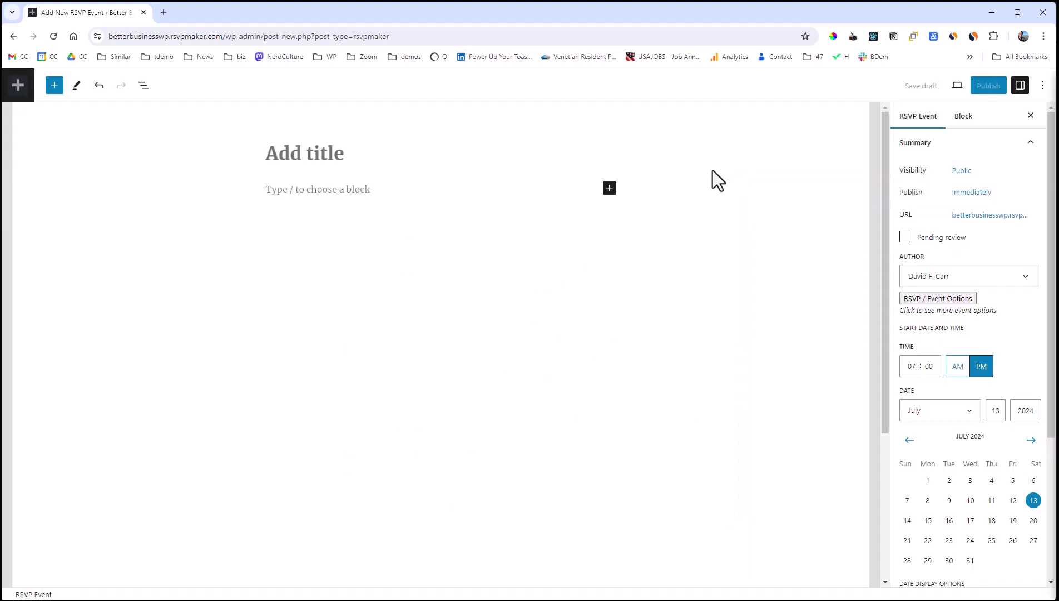
text(Spe)
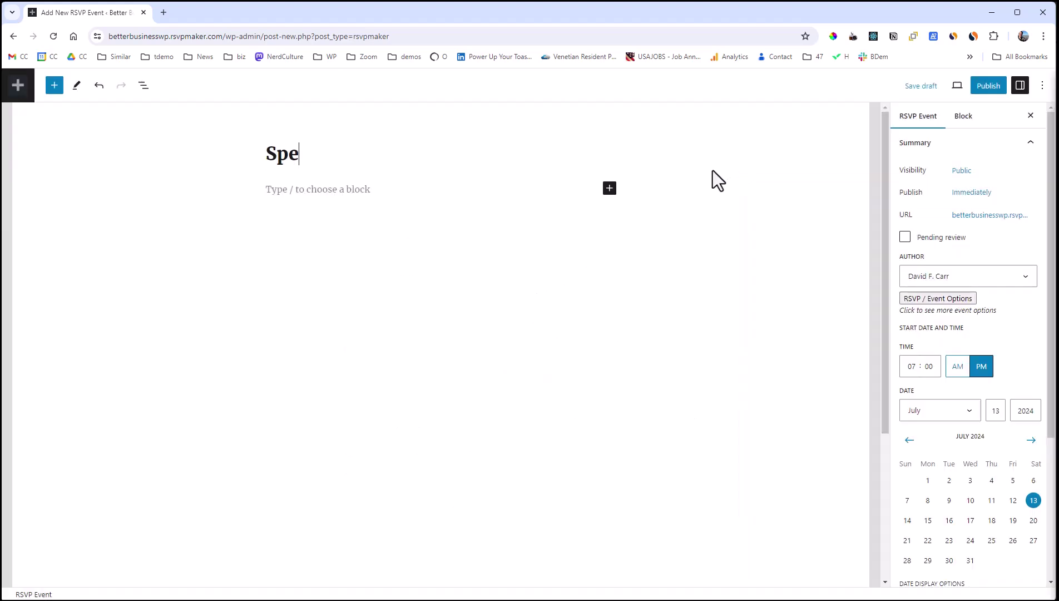
text(cial Dinner)
key(Return)
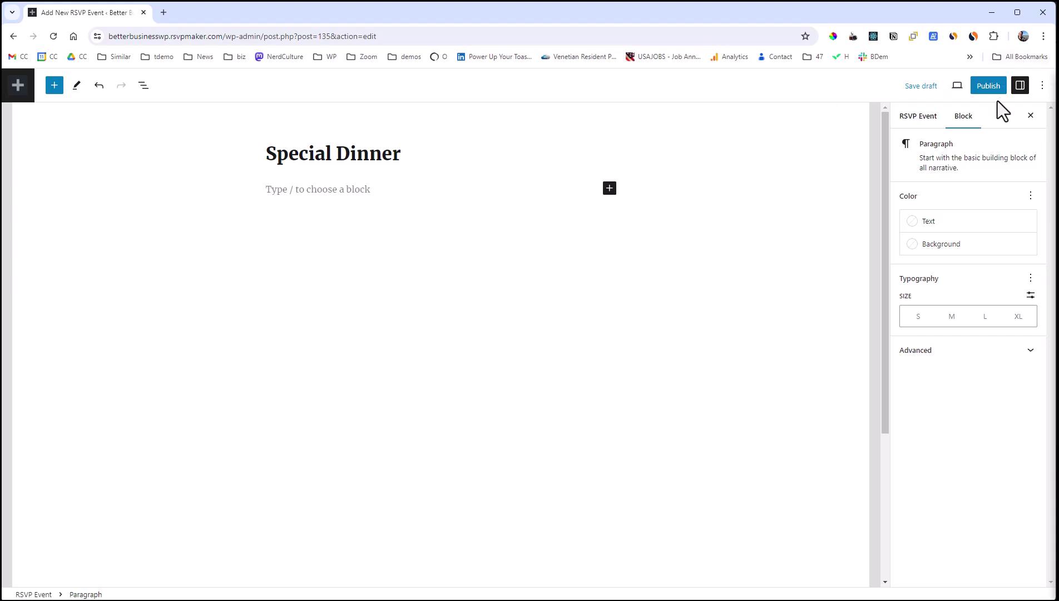
click(988, 85)
click(946, 87)
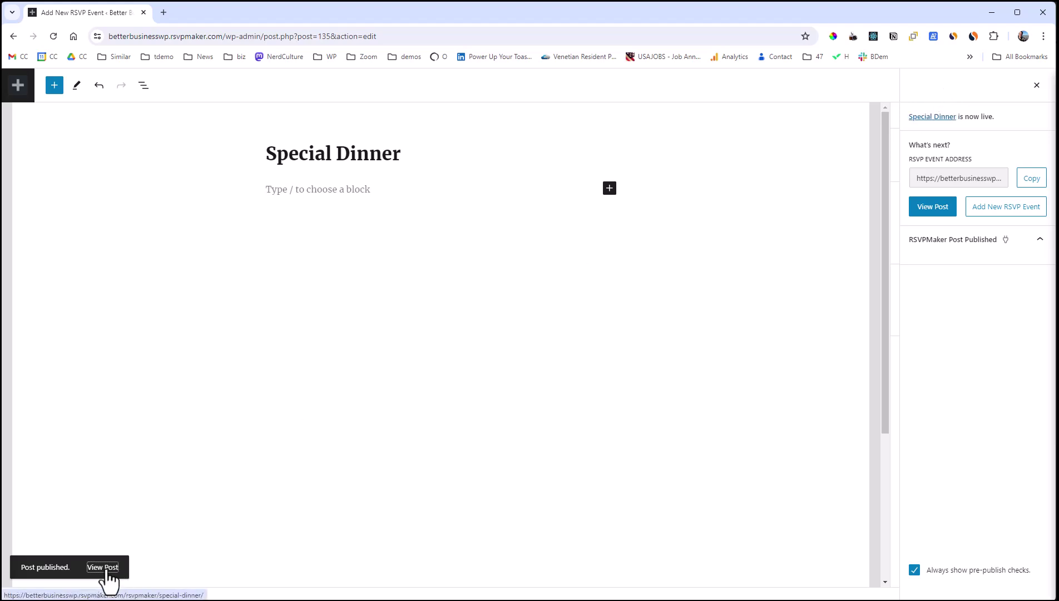
View the live Special Dinner page and check its RSVP form lists Prime Rib +$10.
click(104, 567)
scroll(123, 425, down, 7)
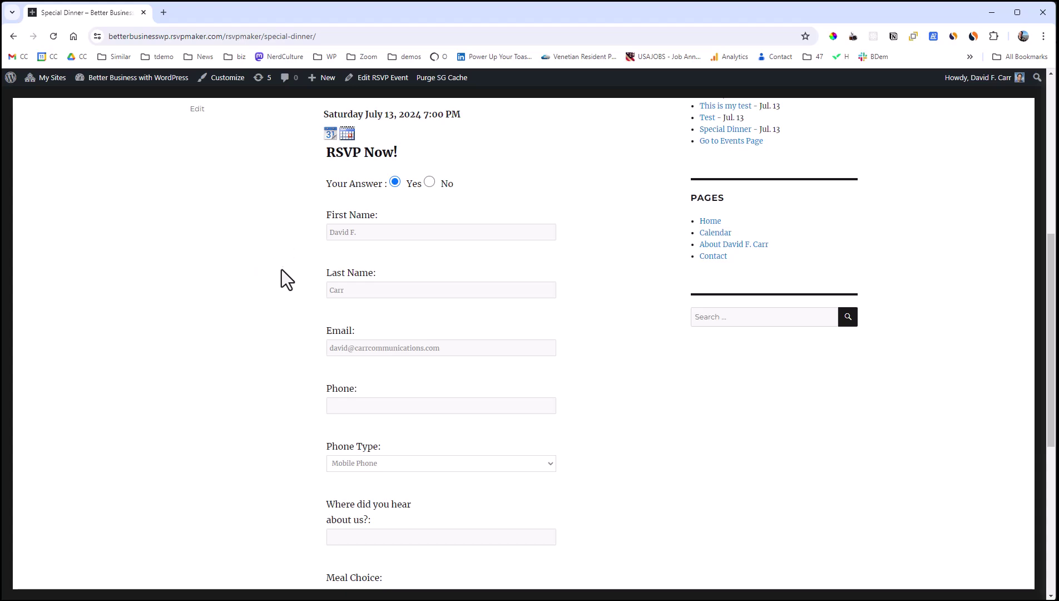
scroll(281, 270, down, 3)
scroll(278, 272, down, 2)
scroll(274, 259, up, 4)
scroll(275, 259, down, 1)
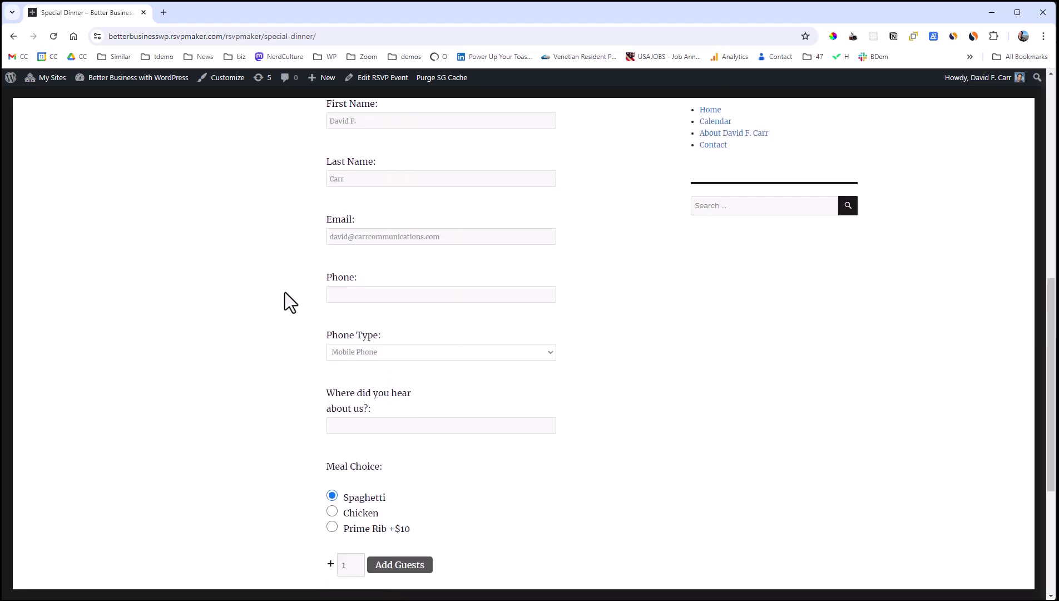
scroll(318, 365, down, 4)
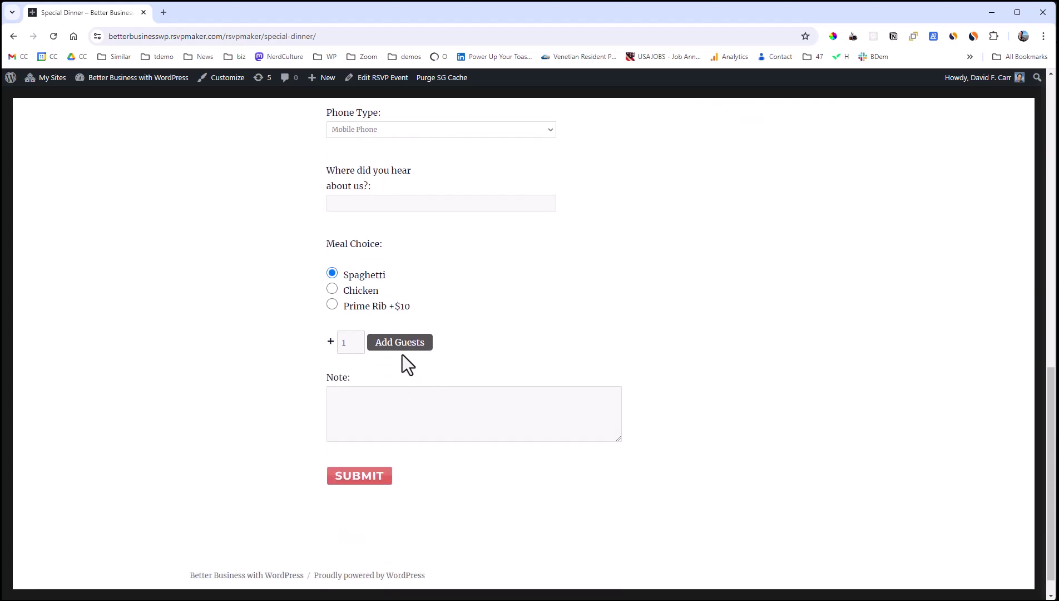
Test adding a guest on the form, then reopen the event's RSVP / Event Options in the editor.
click(396, 345)
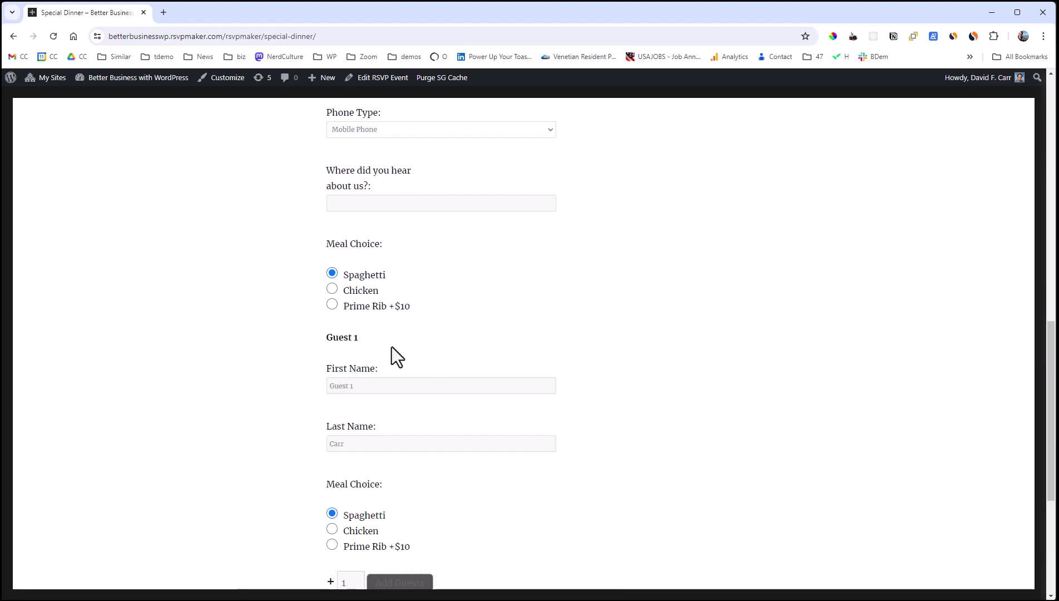
scroll(391, 347, down, 3)
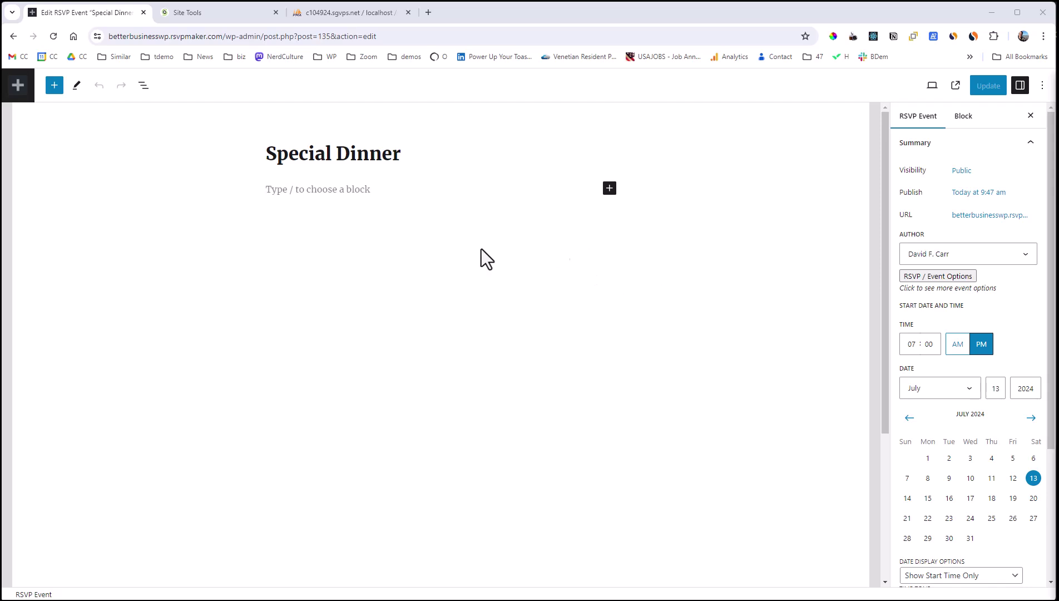
click(940, 277)
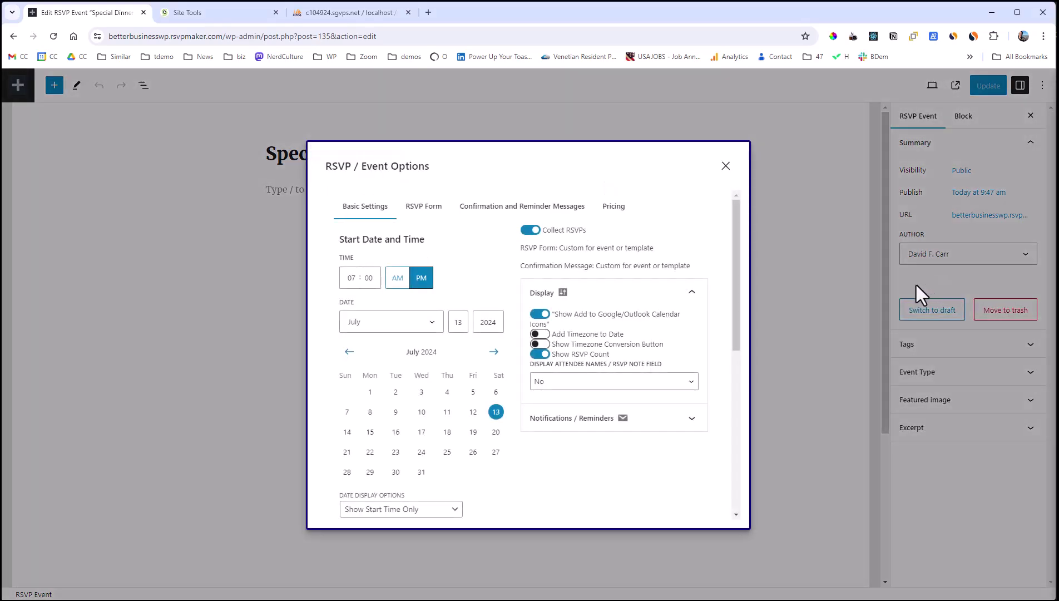
Clone the Meal Choice form as 'Extra Meal Choices' and apply it to this event.
click(725, 167)
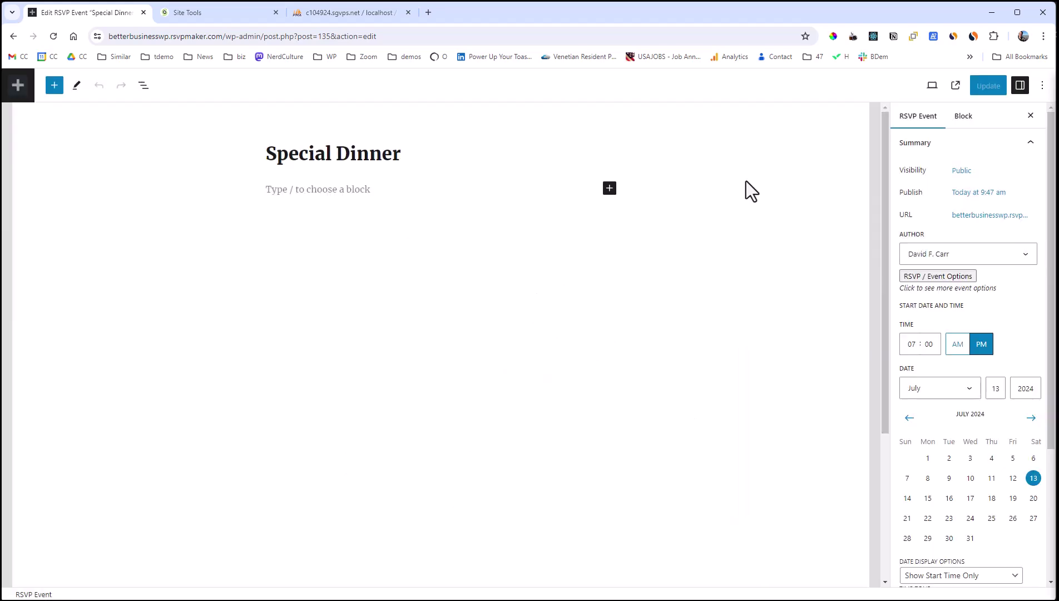
click(935, 277)
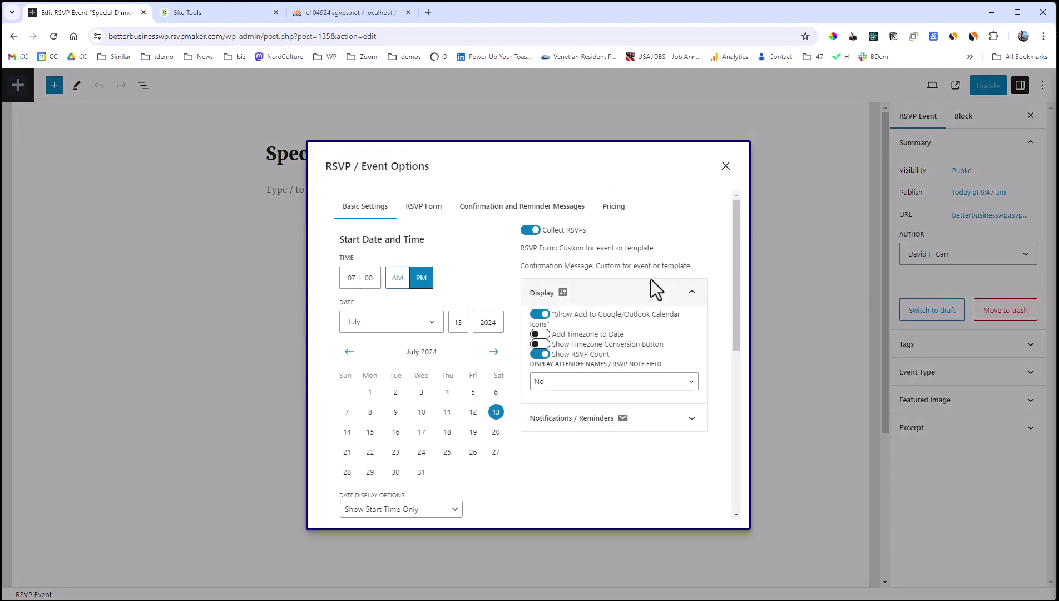
click(418, 211)
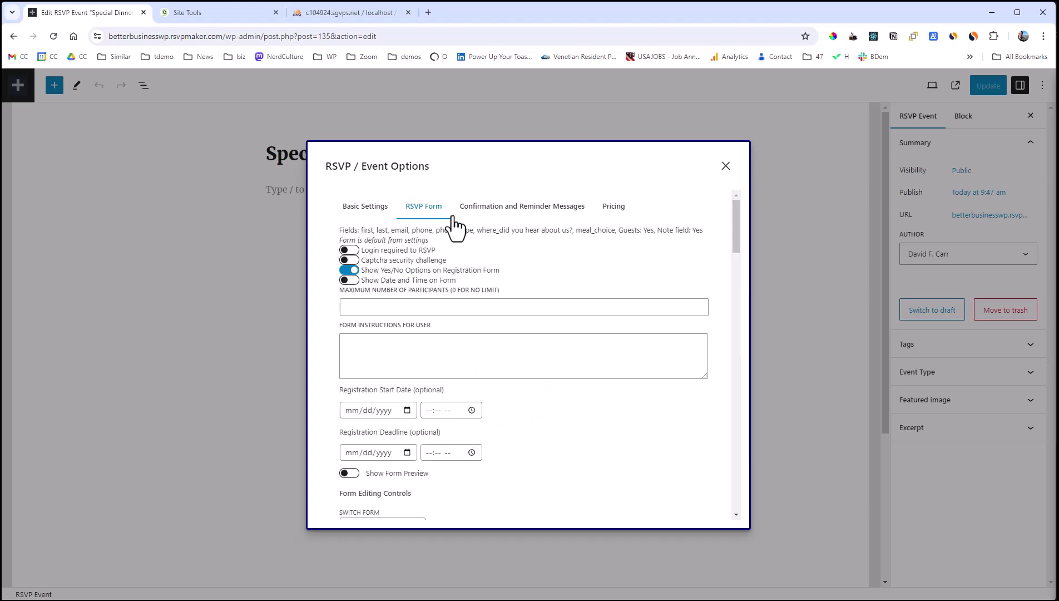
scroll(532, 250, down, 5)
scroll(528, 243, down, 2)
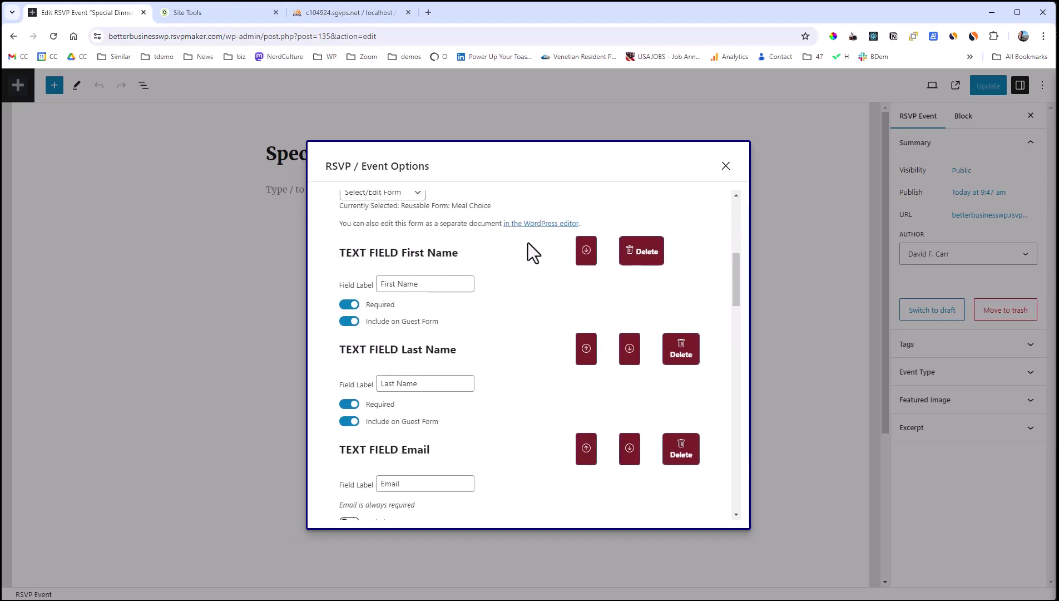
scroll(525, 248, up, 1)
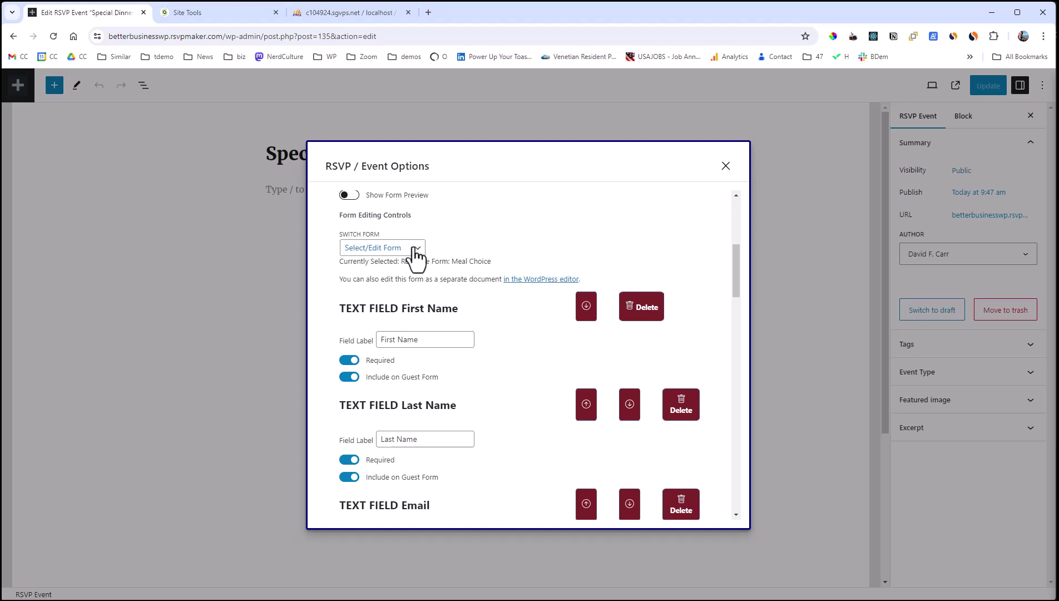
click(416, 254)
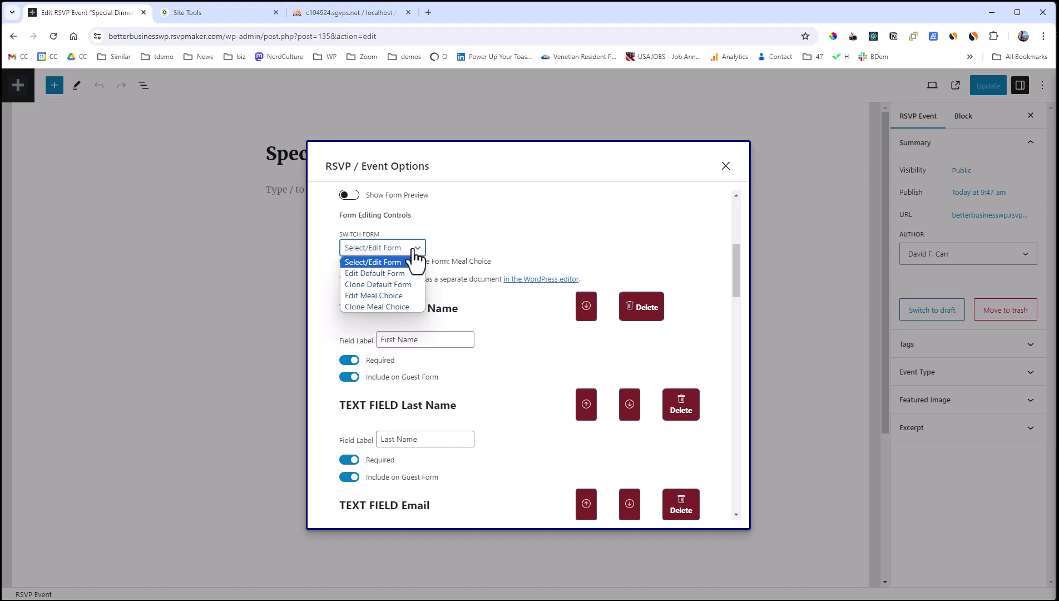
click(390, 307)
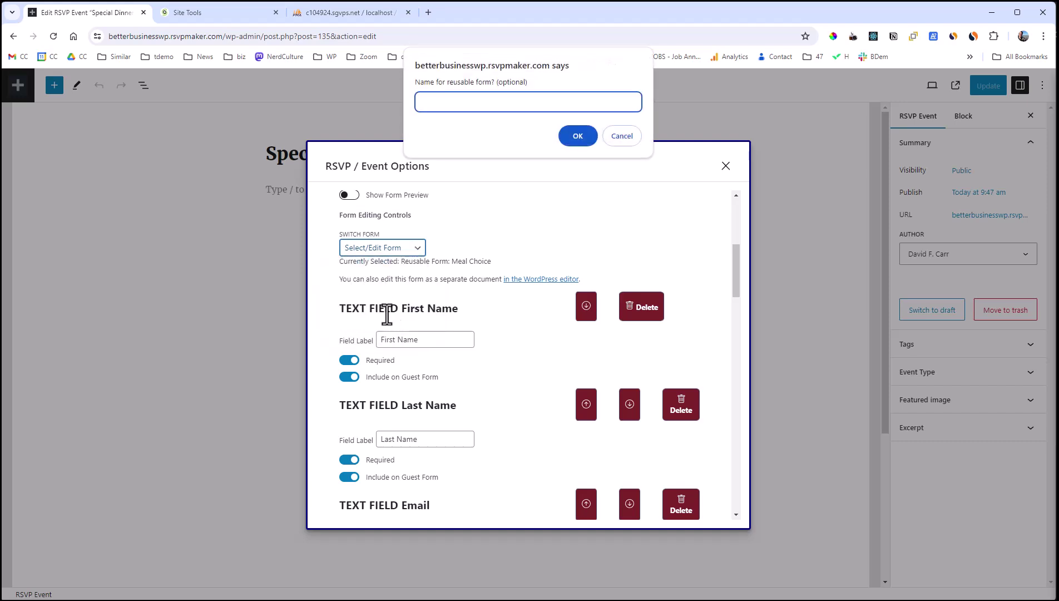
text(Extra Meal Choices)
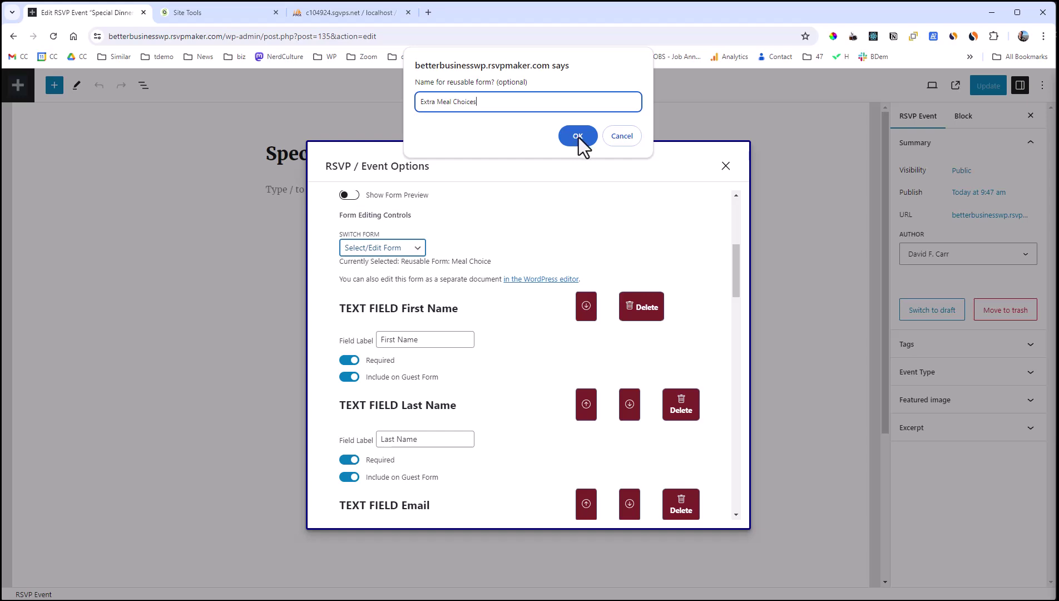
click(578, 138)
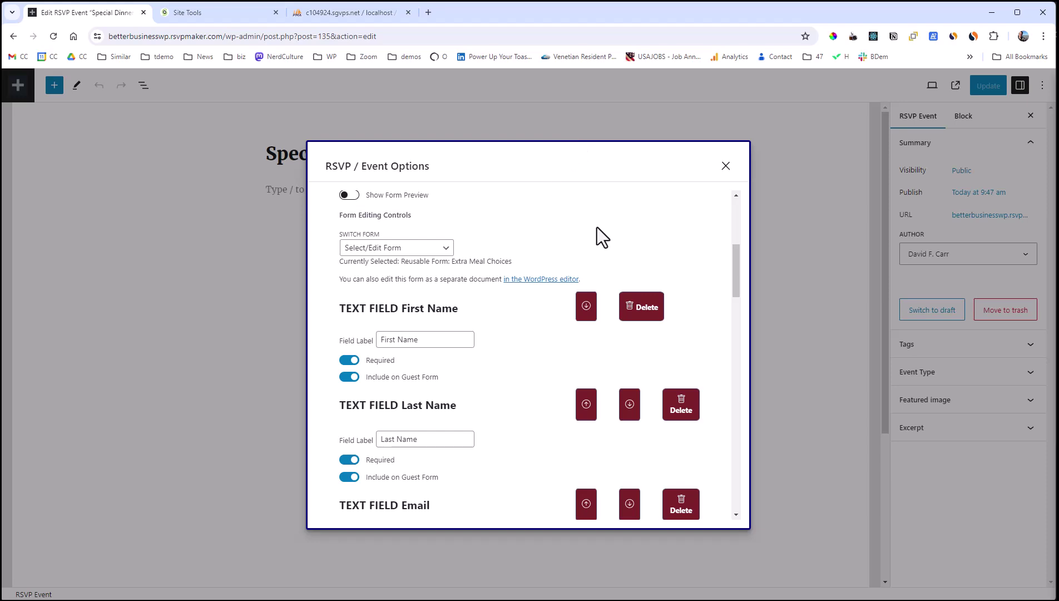
Add 'Pork Chop' and 'Filet Mignon' as new lines in the Meal Choice choices list.
scroll(627, 250, down, 7)
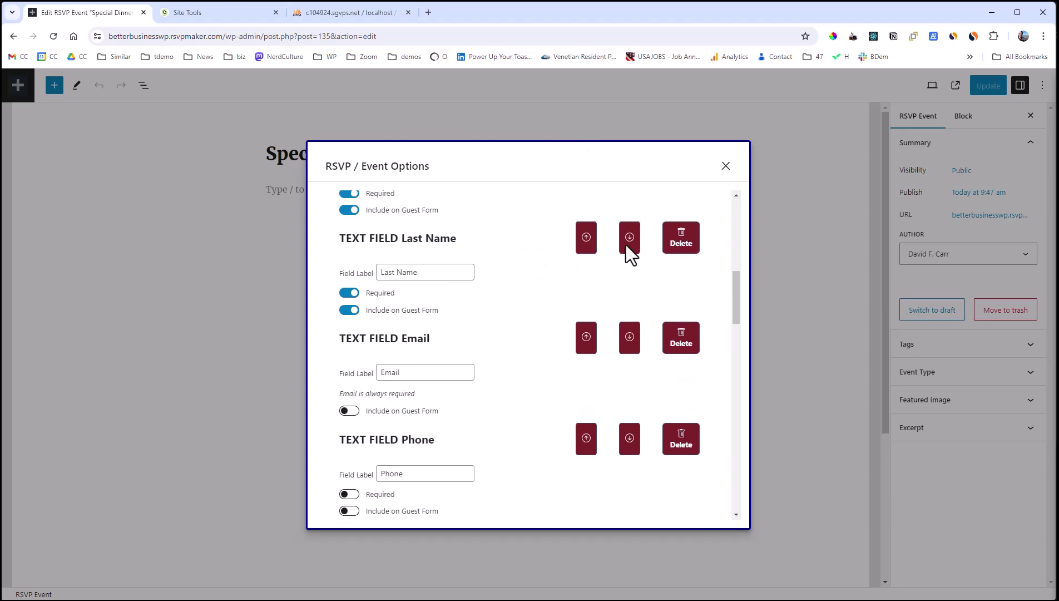
scroll(627, 241, down, 8)
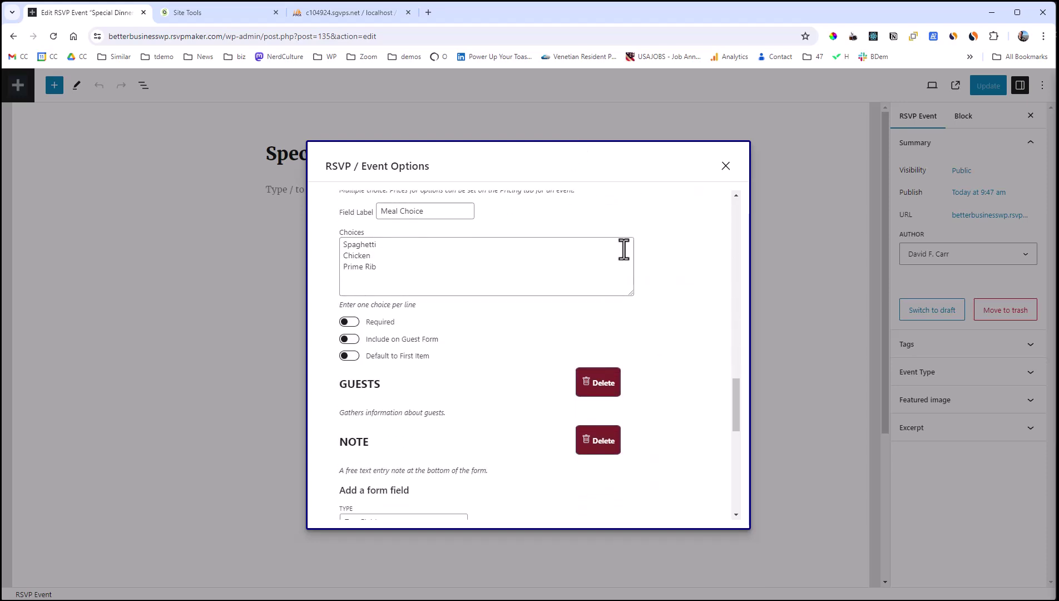
click(450, 275)
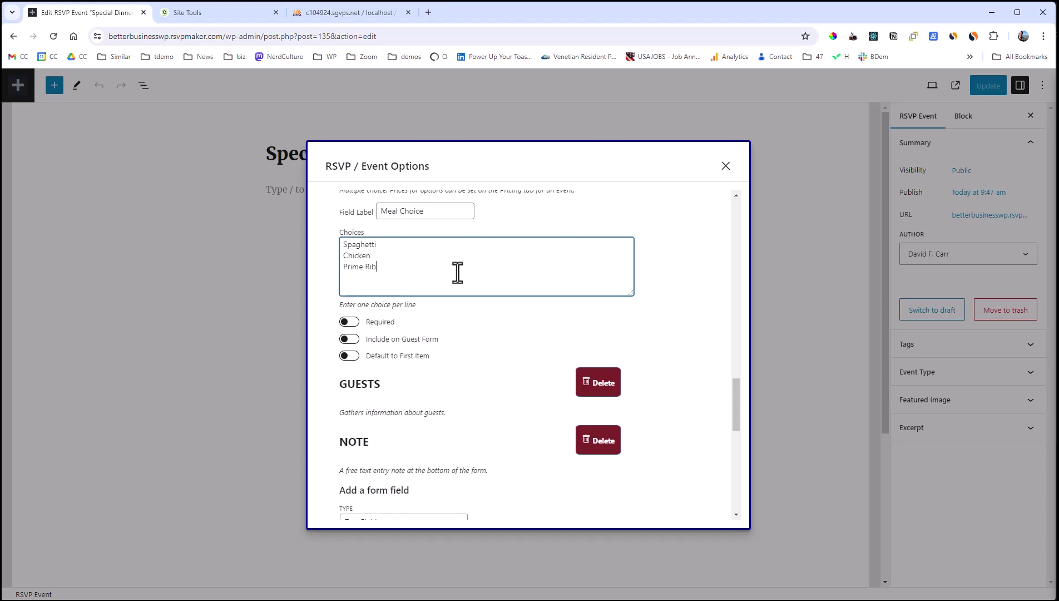
text(Pork Chop)
key(Return)
text(File)
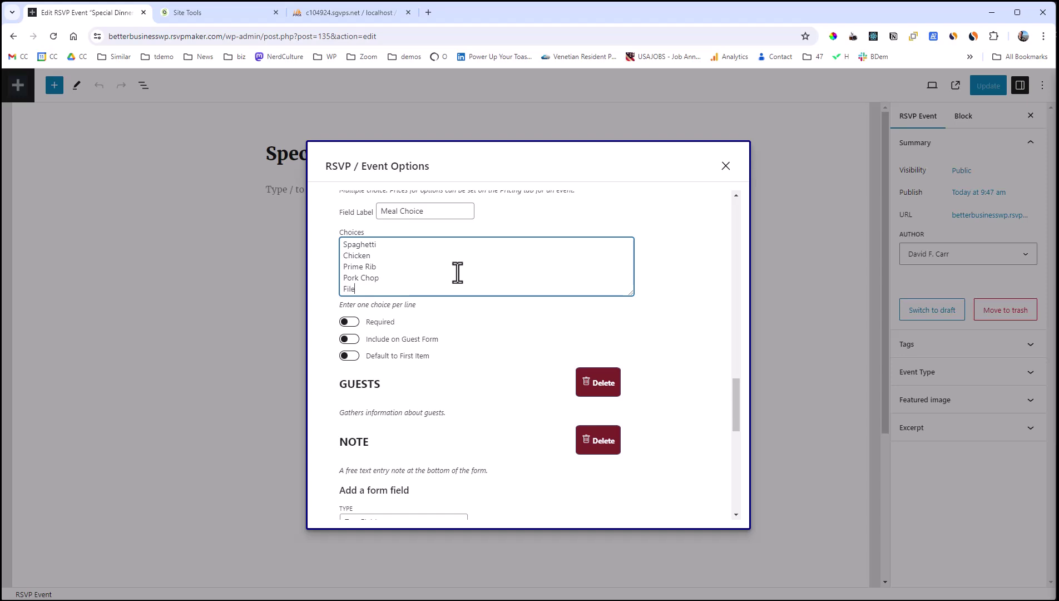
text(t Mignon)
click(673, 370)
scroll(687, 387, down, 4)
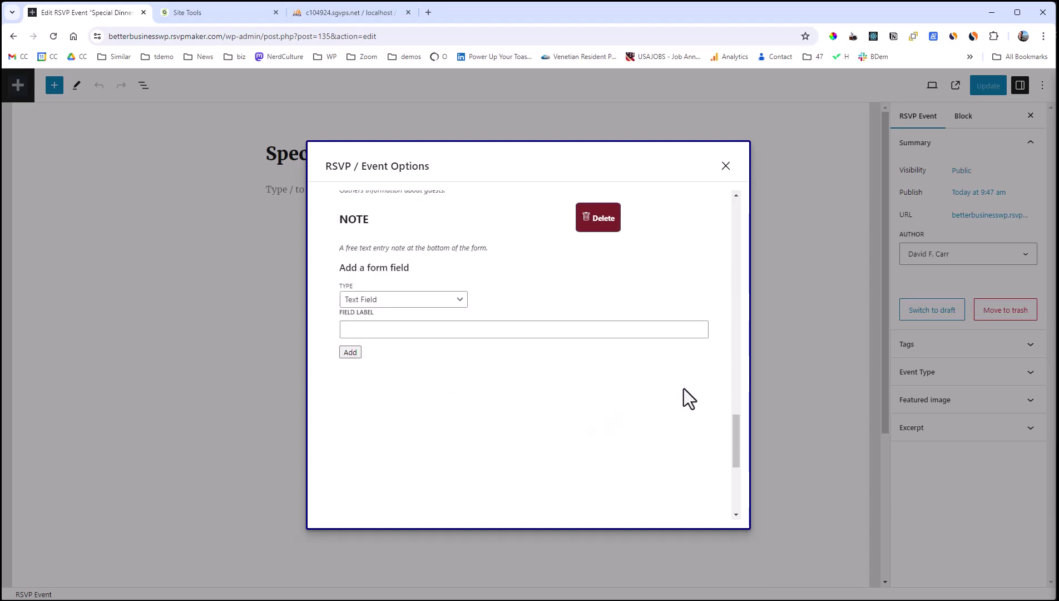
scroll(686, 389, up, 15)
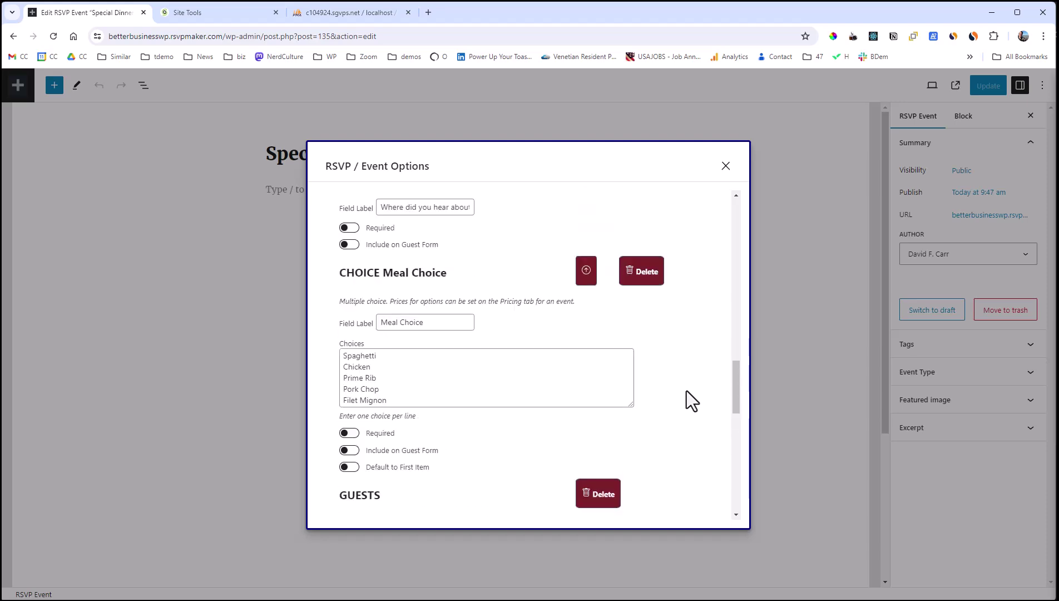
scroll(686, 390, up, 5)
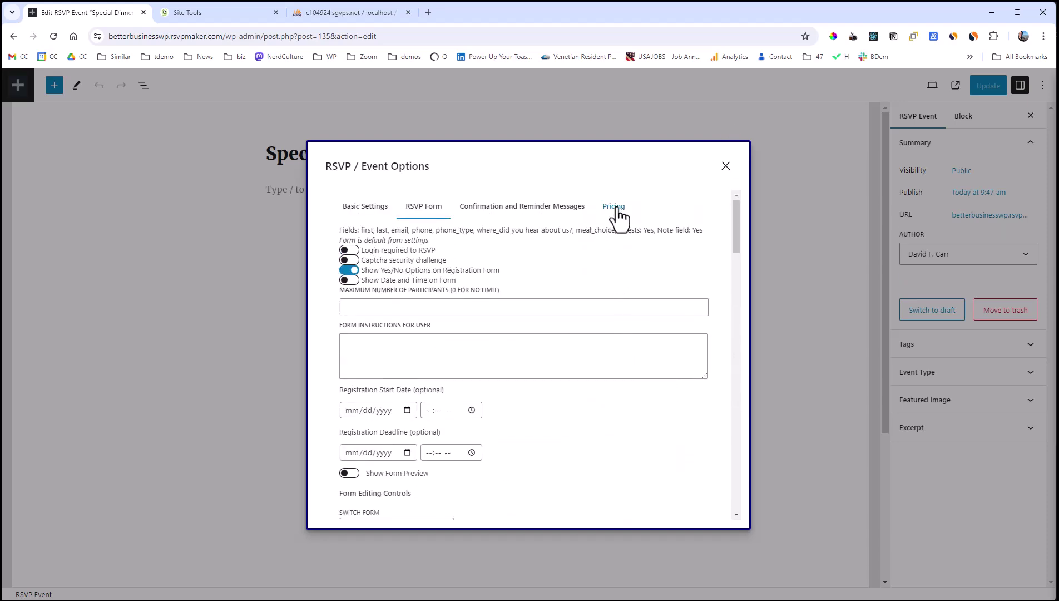
Price the Pork Chop and Filet Mignon meal choices at 10 each in Pricing.
click(613, 207)
scroll(676, 242, down, 3)
scroll(660, 243, down, 4)
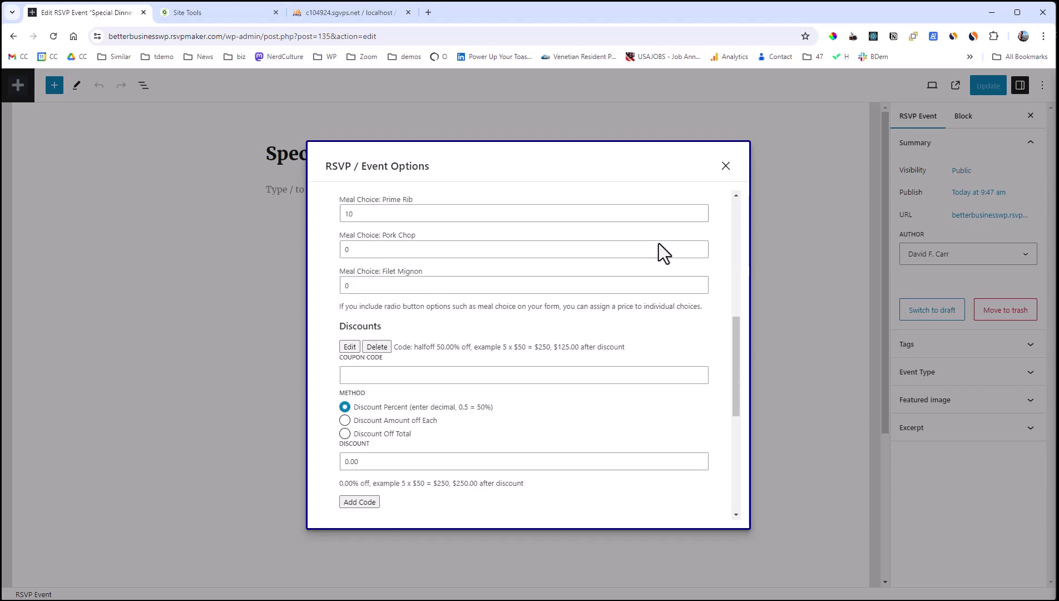
click(392, 249)
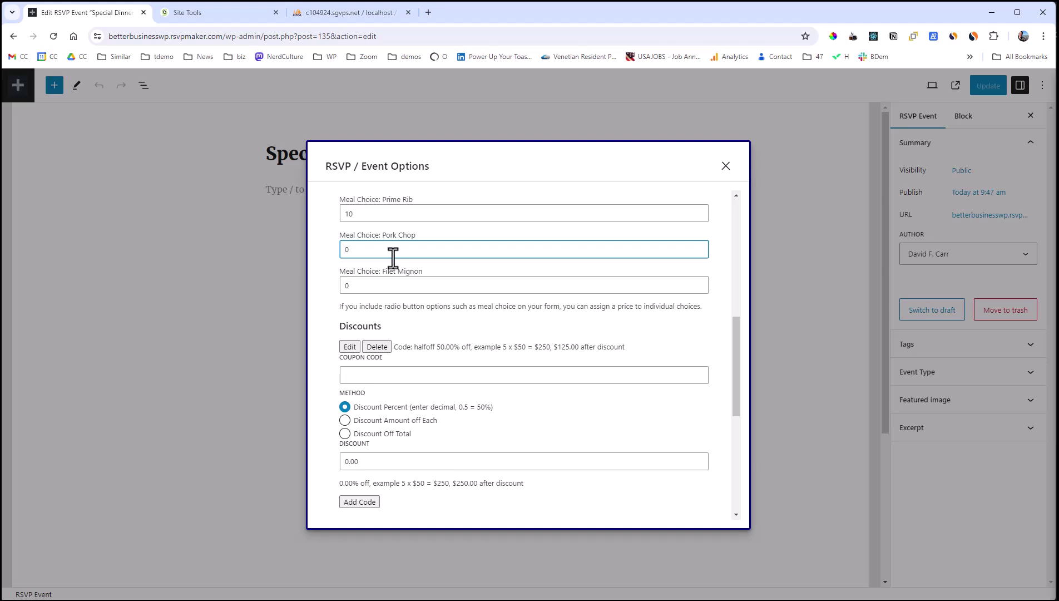
text(1)
key(Tab)
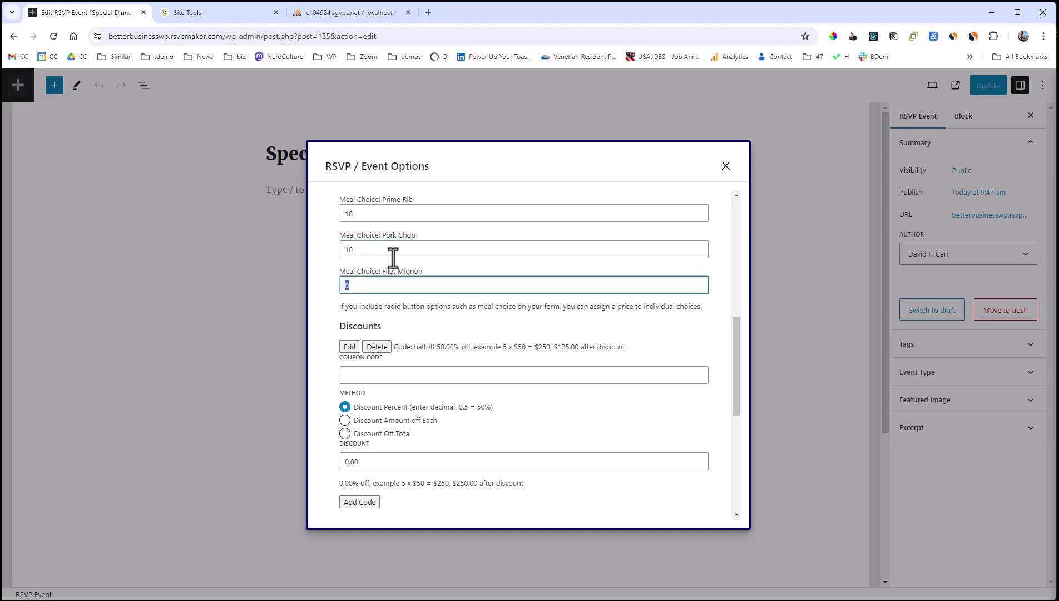
text(10)
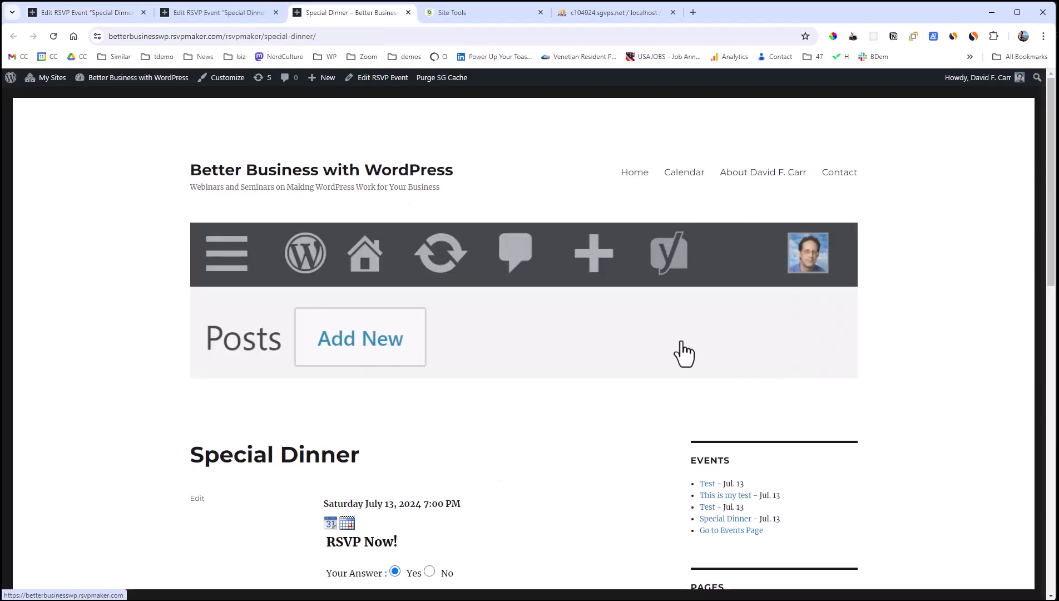
scroll(656, 335, down, 12)
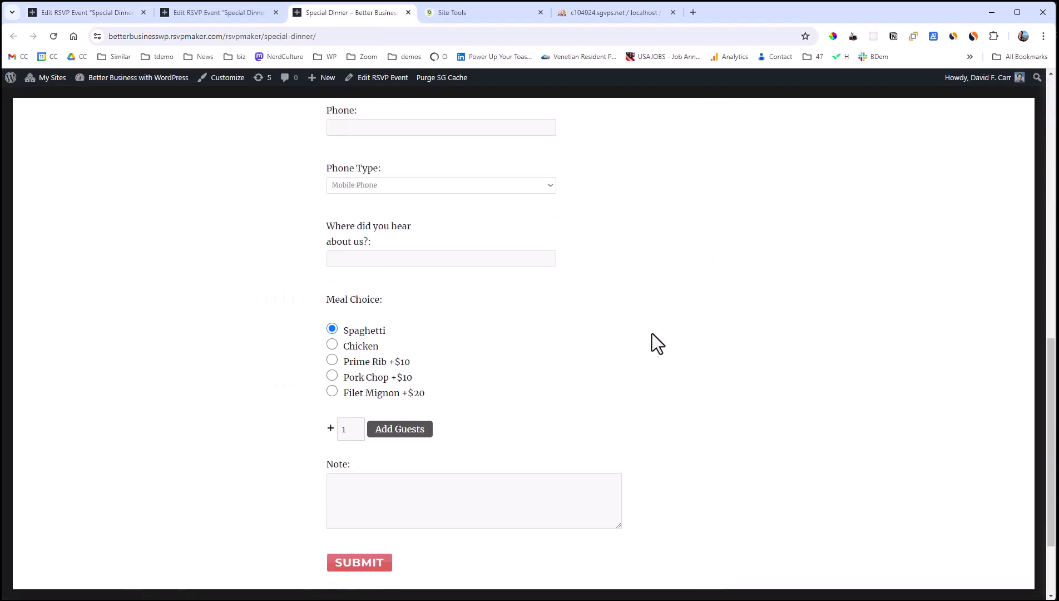
scroll(416, 442, down, 2)
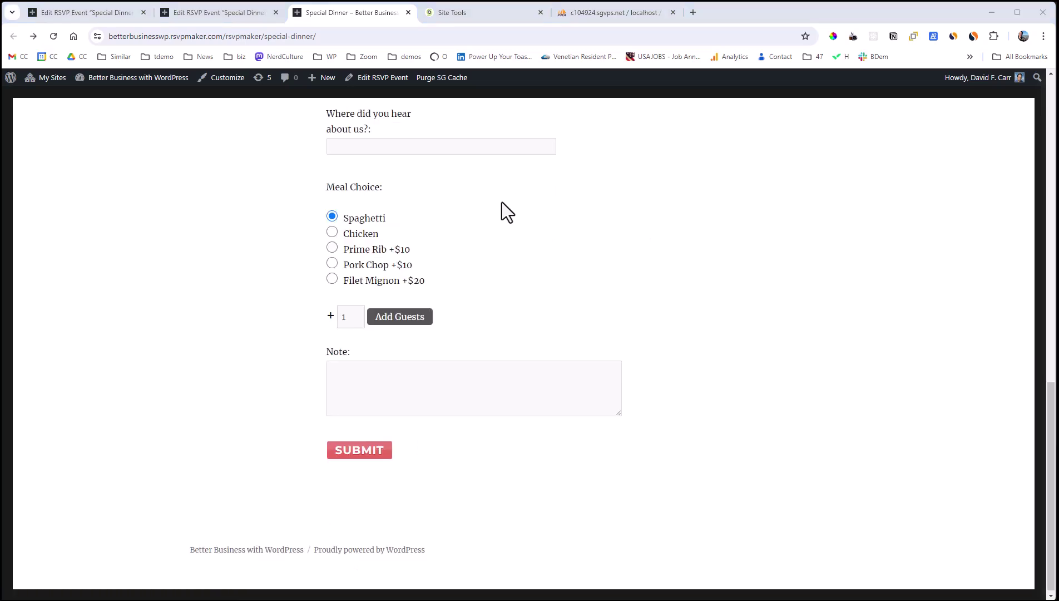
mouse_move(382, 82)
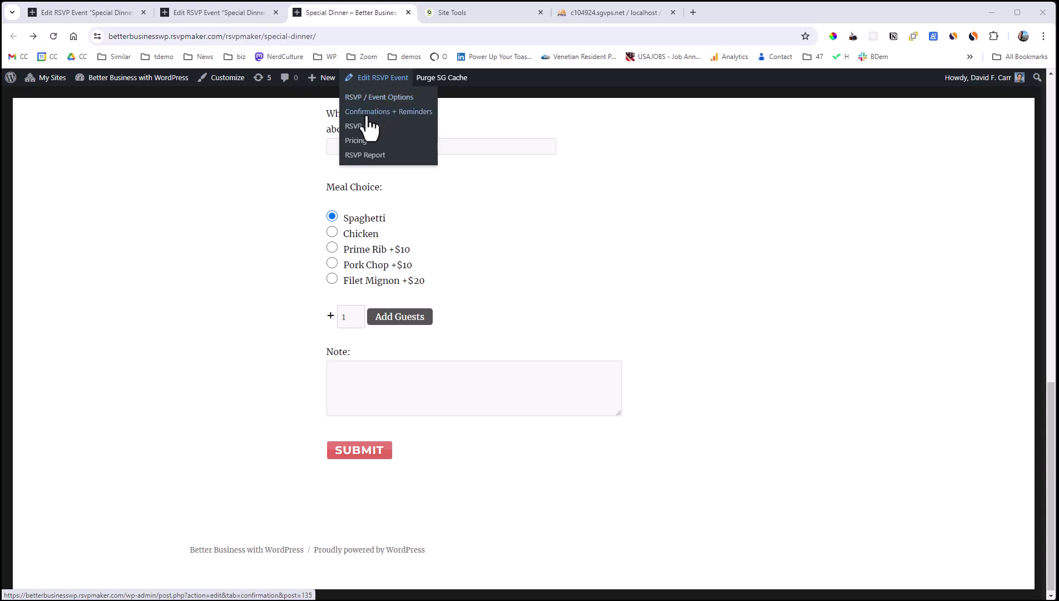
Add a new 'Table of Eight' price unit priced at 75.00.
click(363, 140)
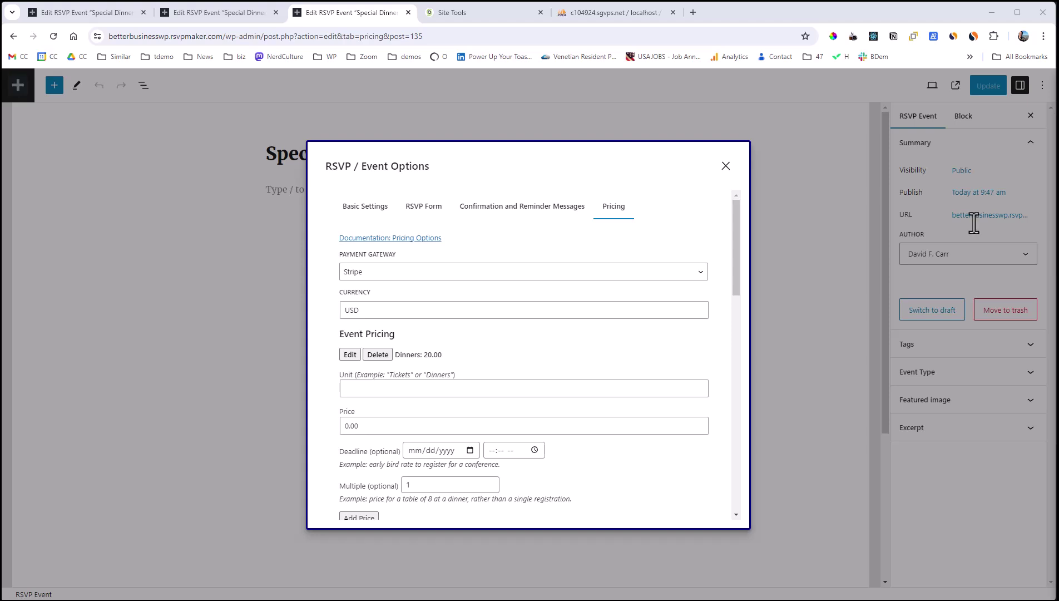
drag(733, 228, 731, 240)
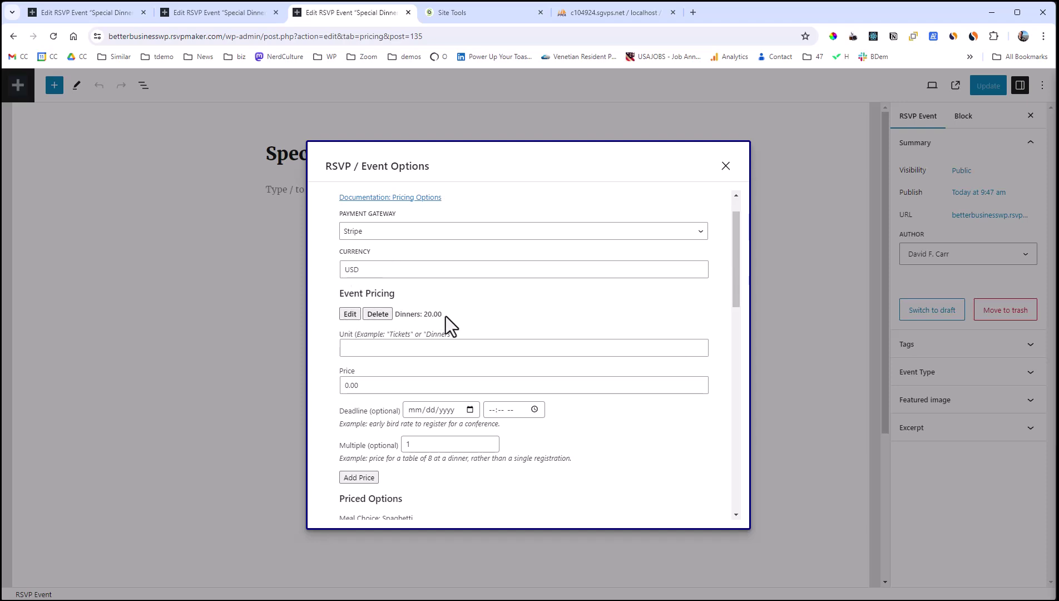
click(410, 351)
text(Table of)
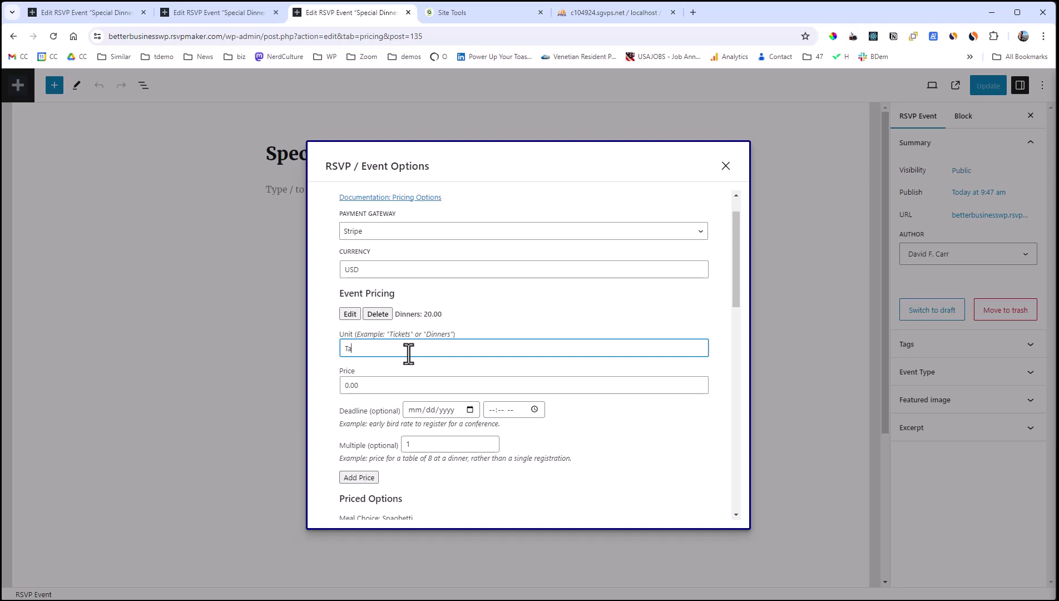
text( Eight)
click(406, 388)
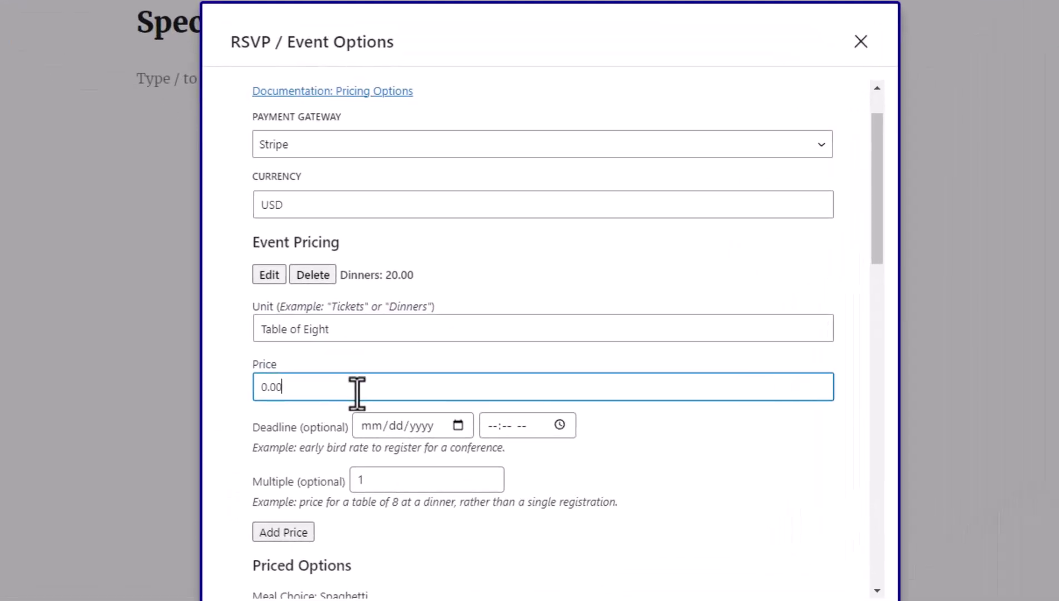
key(Left)
key(Left)
key(Left)
key(Left)
text(75)
key(Delete)
click(568, 261)
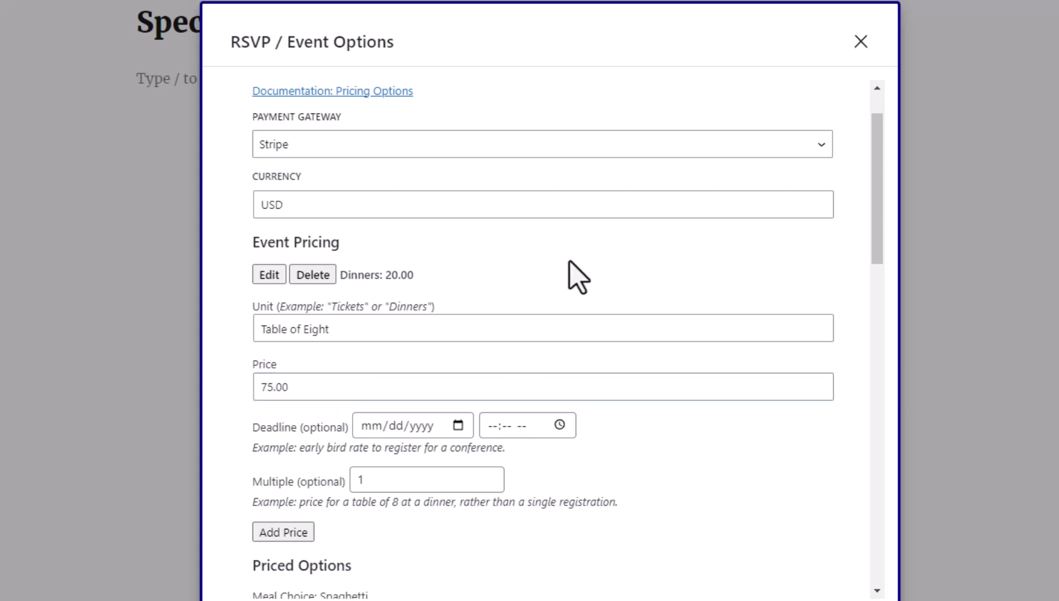
Give it a 07/26/2024 12:00 PM deadline, multiple 8 and 20.00 per additional guest.
click(374, 428)
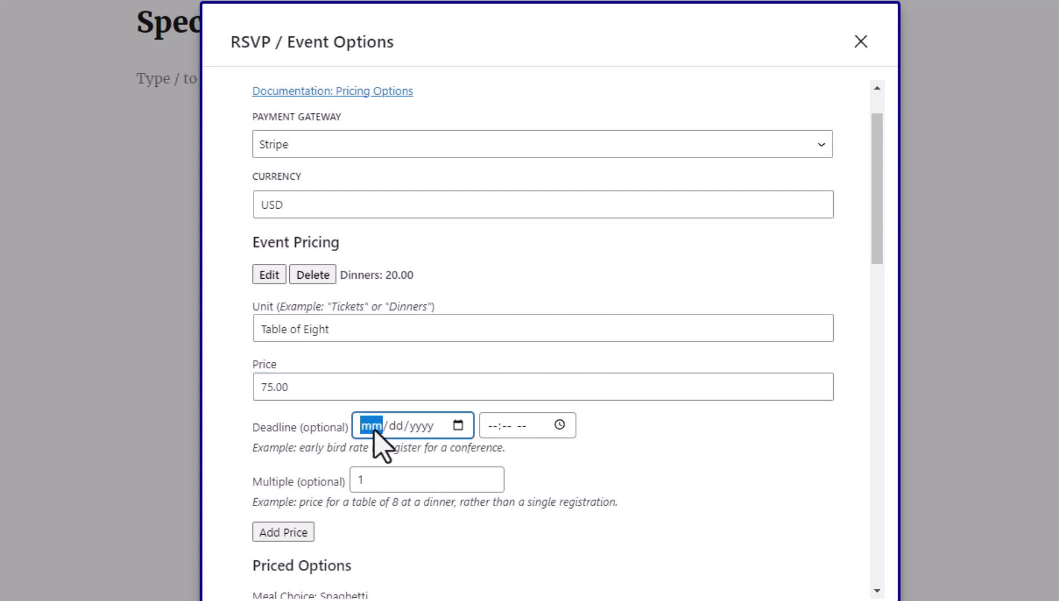
click(458, 426)
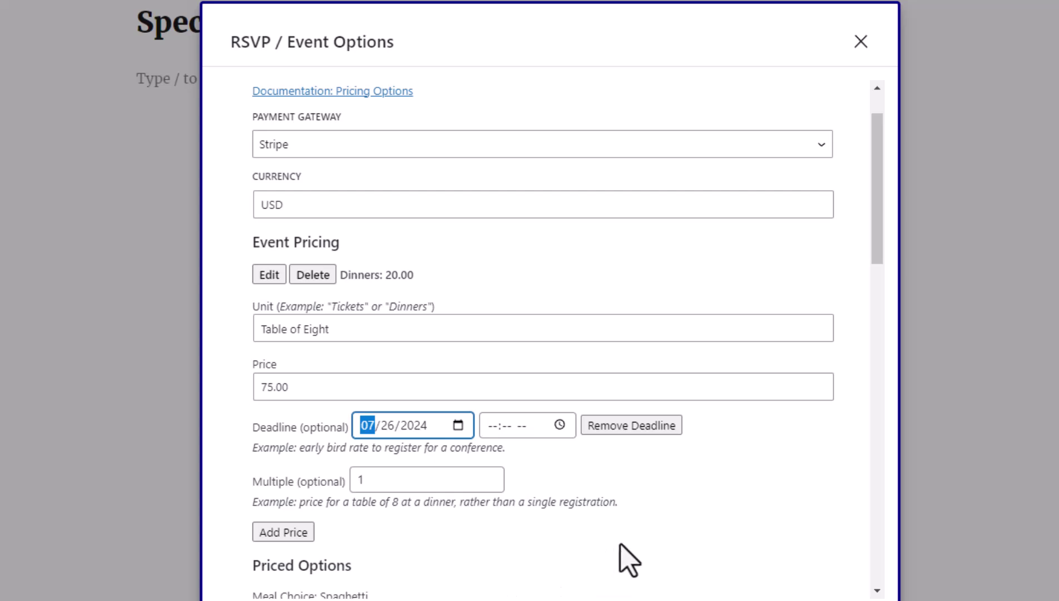
click(495, 429)
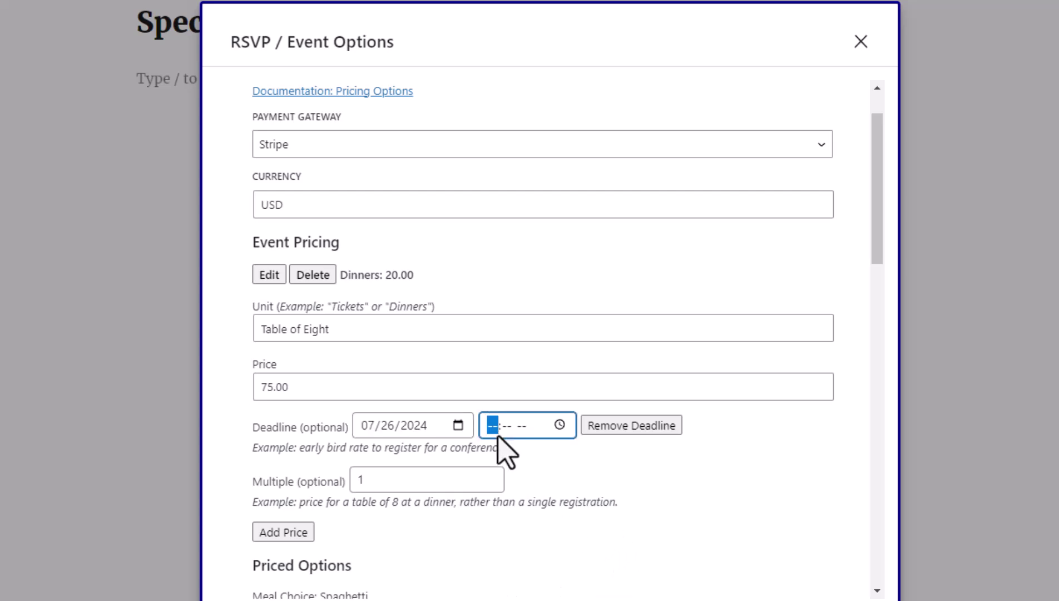
text(12:00)
key(Tab)
key(Tab)
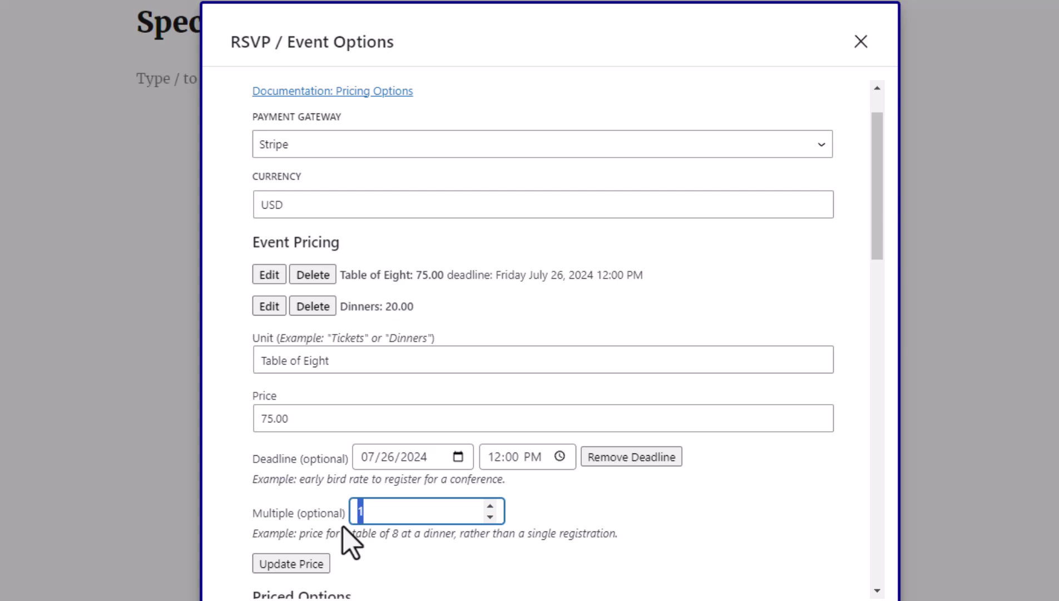
text(8)
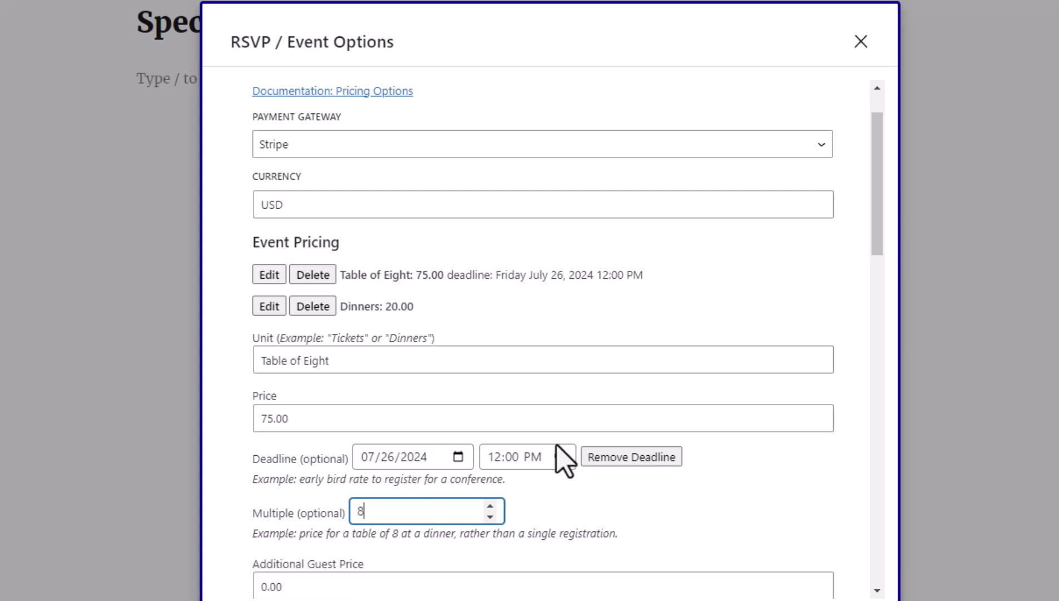
click(632, 472)
scroll(686, 467, down, 3)
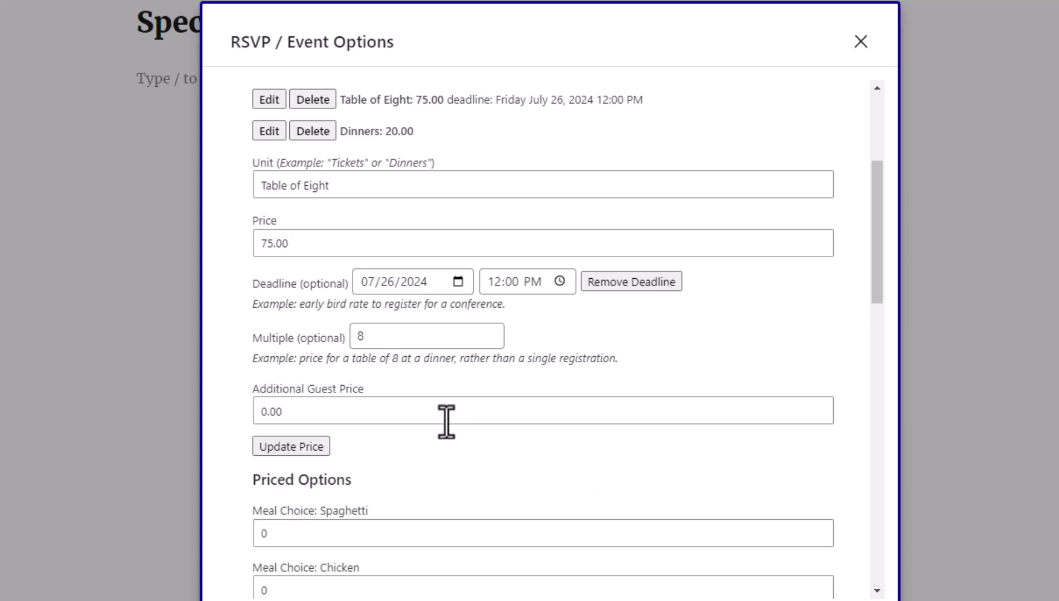
click(420, 417)
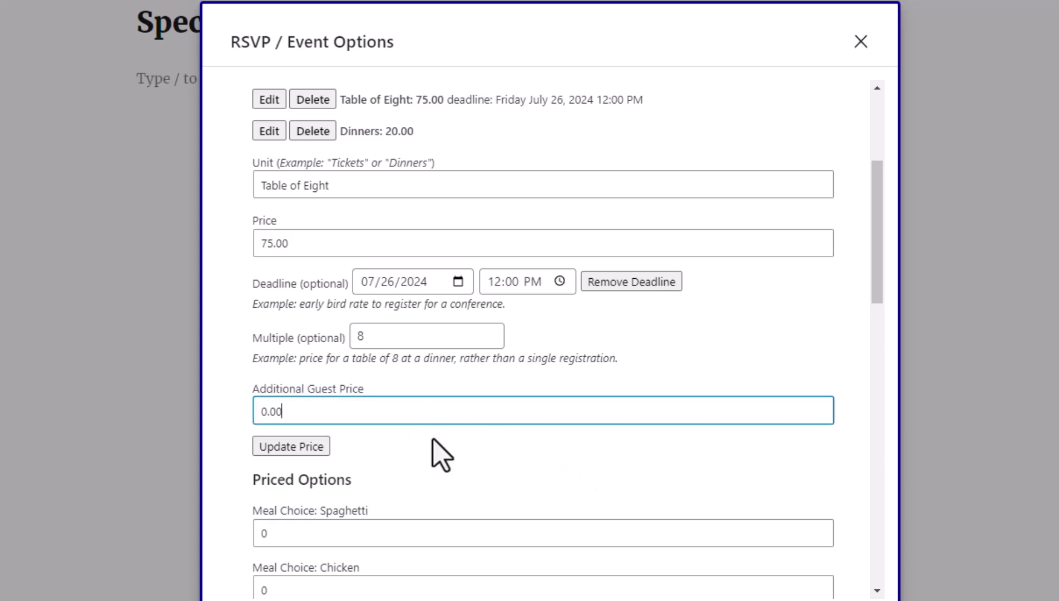
text(2)
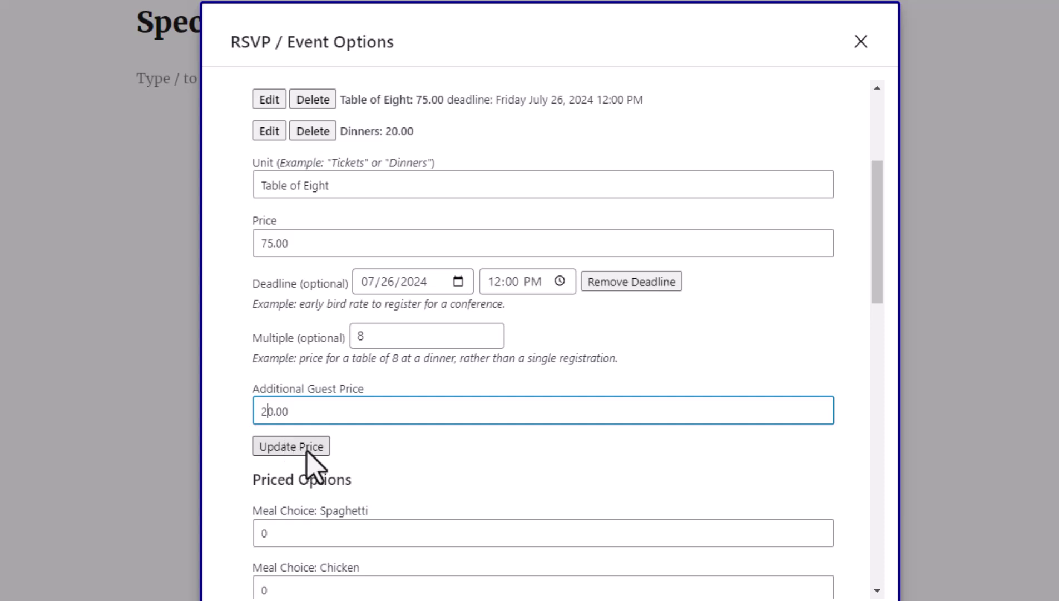
click(290, 448)
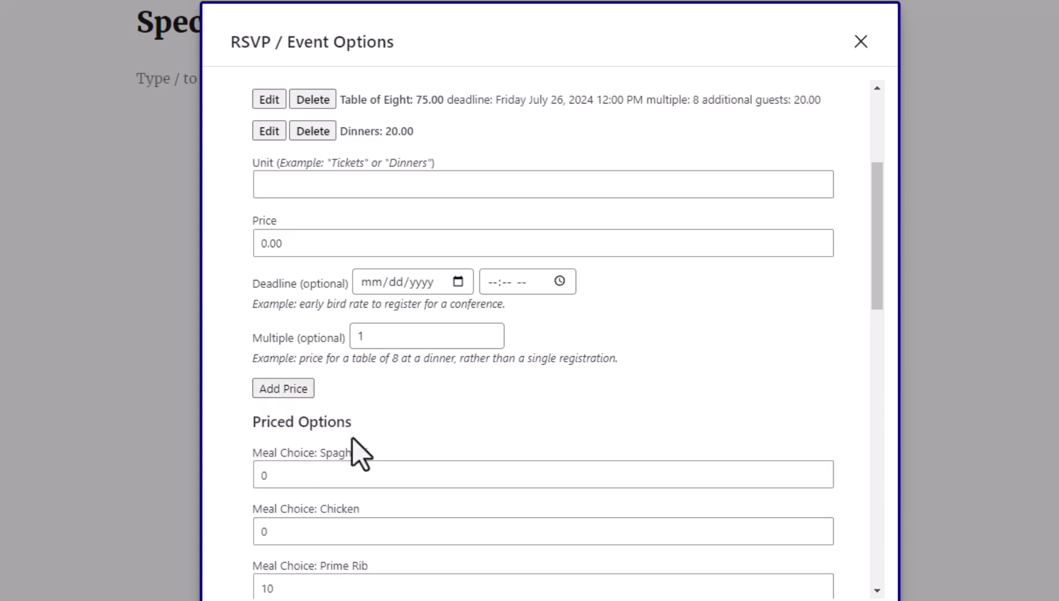
scroll(490, 414, up, 4)
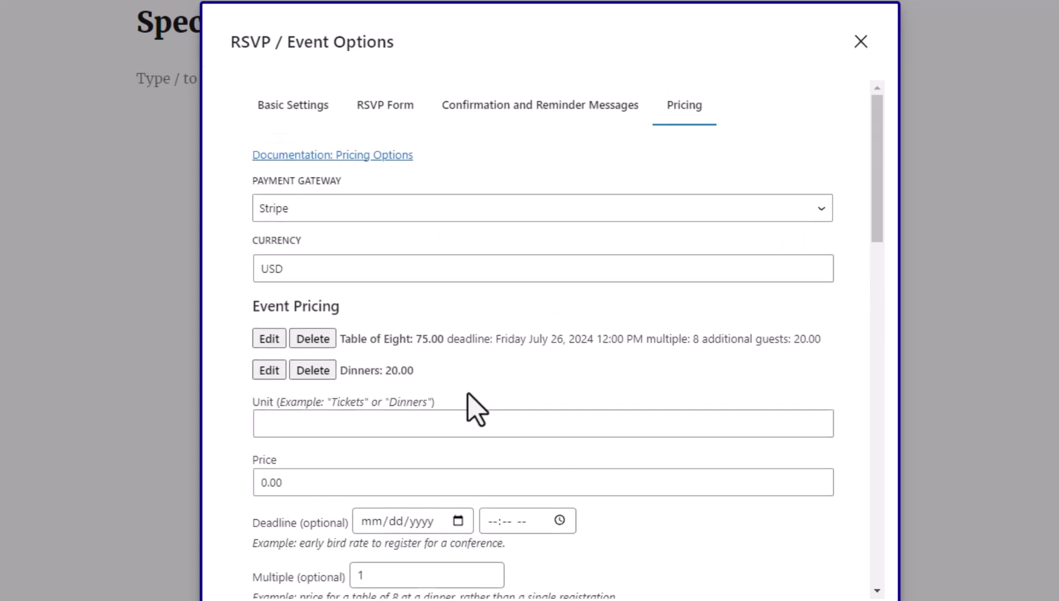